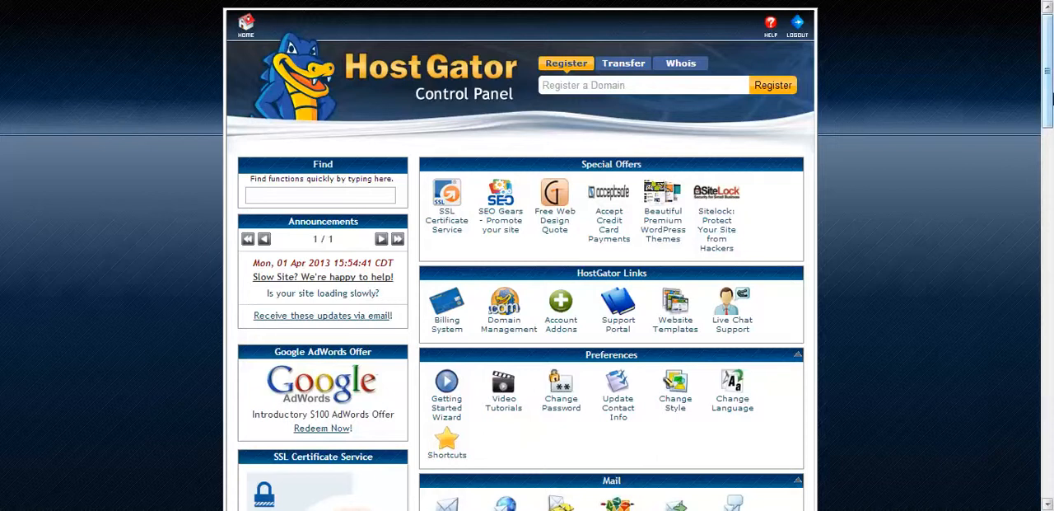
- Look through the control panel home page, from the HostGator links and mail tools to the domain, database and software sections
drag(1052, 97, 1052, 120)
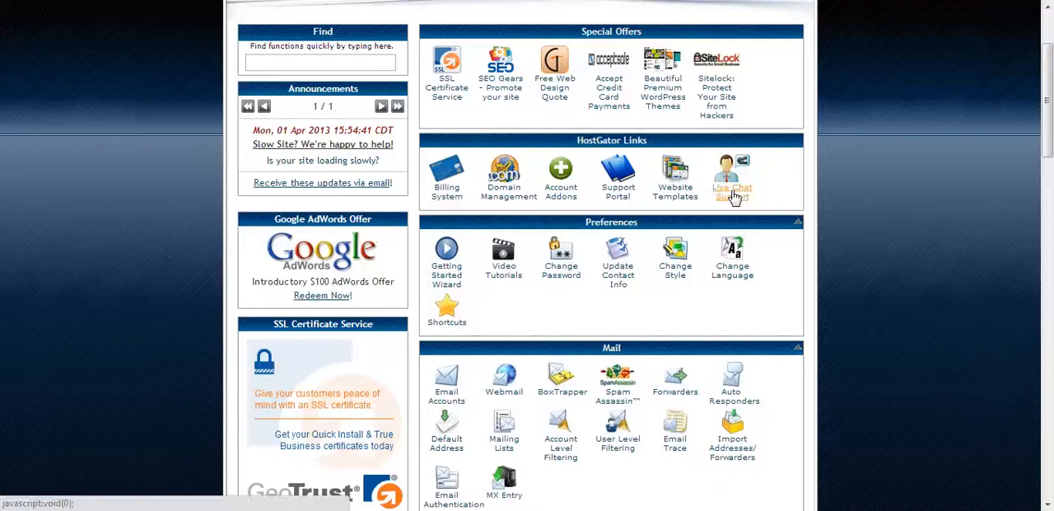
drag(1044, 78, 1047, 308)
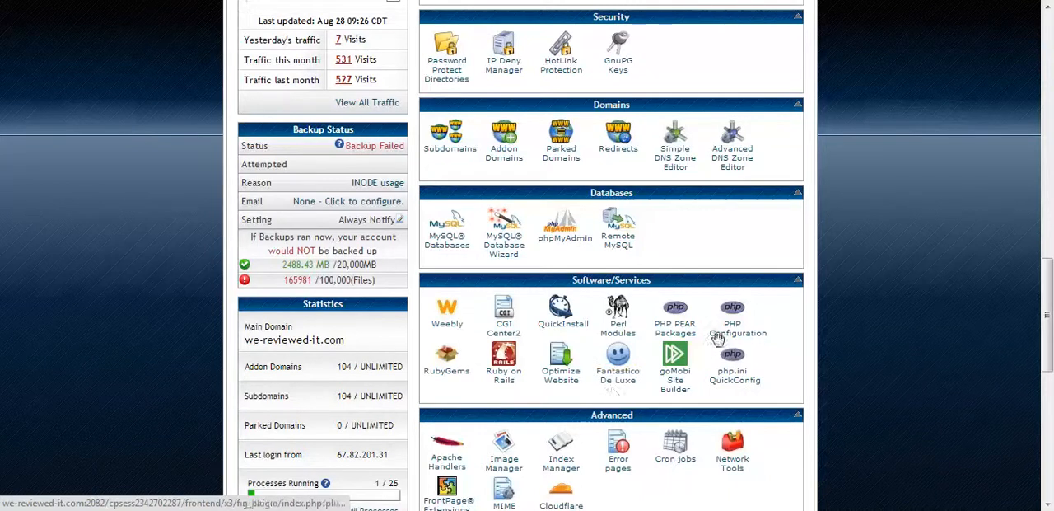
drag(1050, 333, 1050, 222)
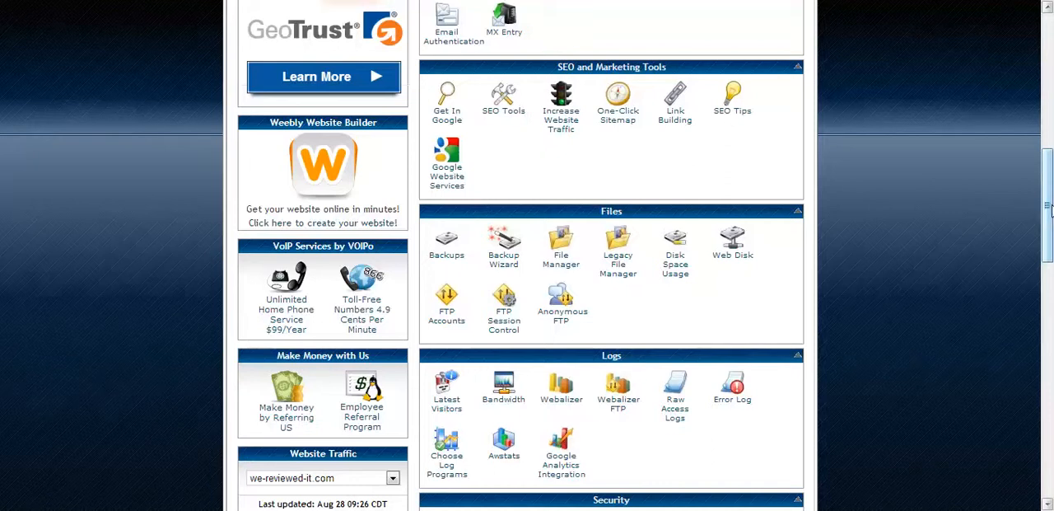
drag(1047, 220, 1046, 318)
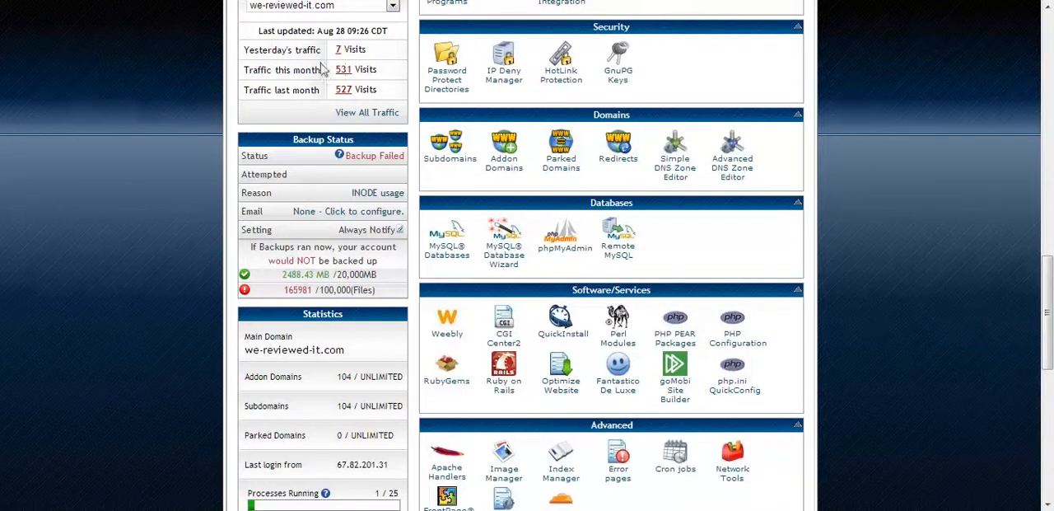
drag(1044, 288, 1047, 241)
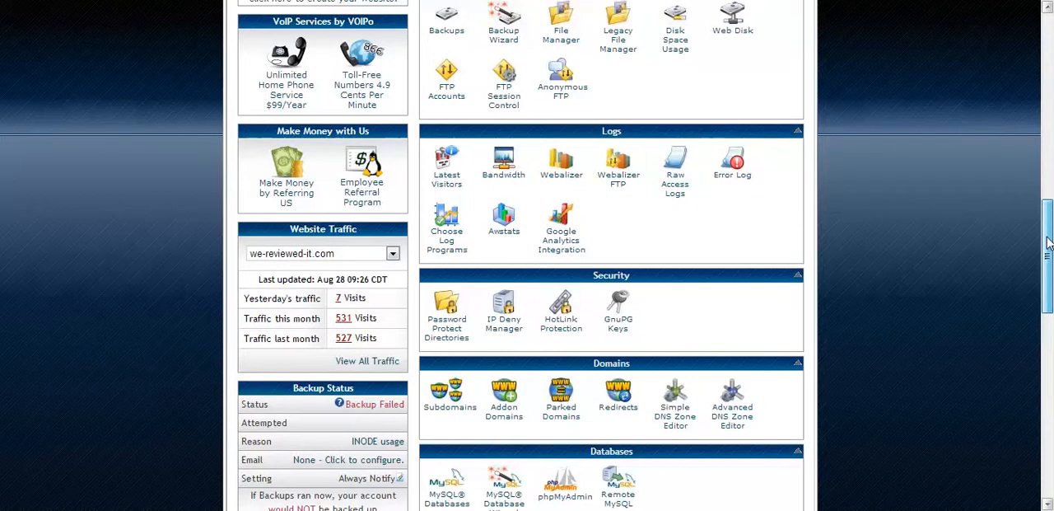
drag(1048, 241, 1047, 255)
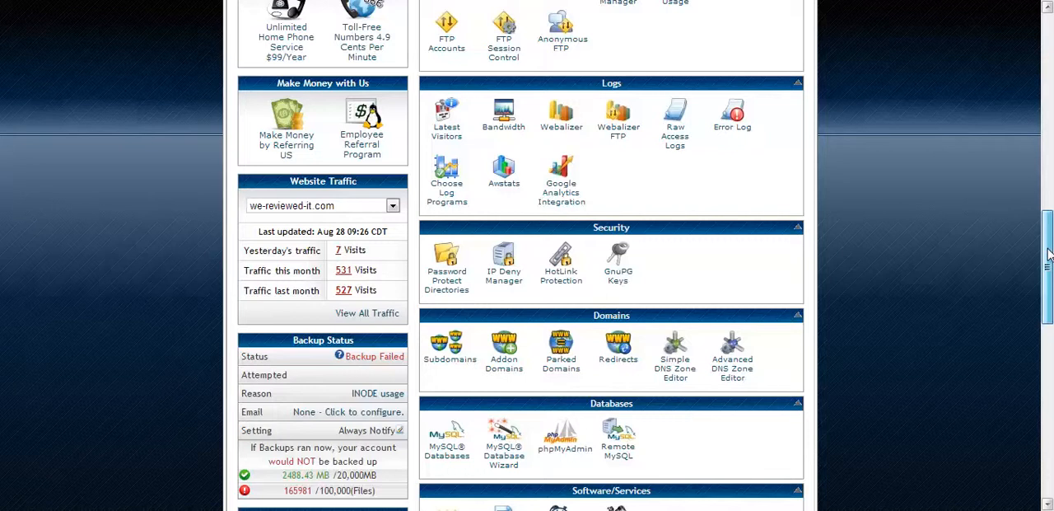
- Examine the full list of hosted domains in the Website Traffic section, keeping the current domain selected
click(394, 208)
drag(463, 252, 461, 430)
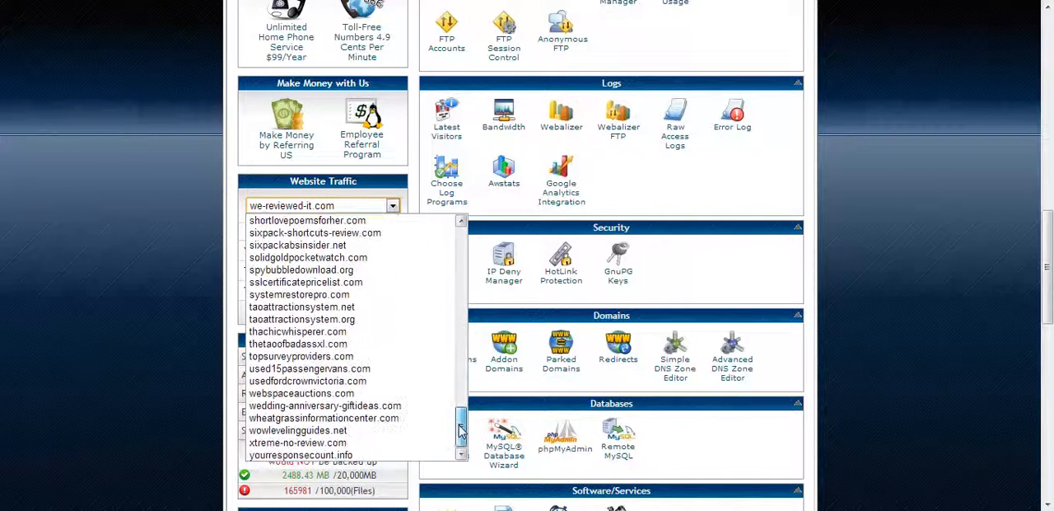
drag(460, 428, 460, 230)
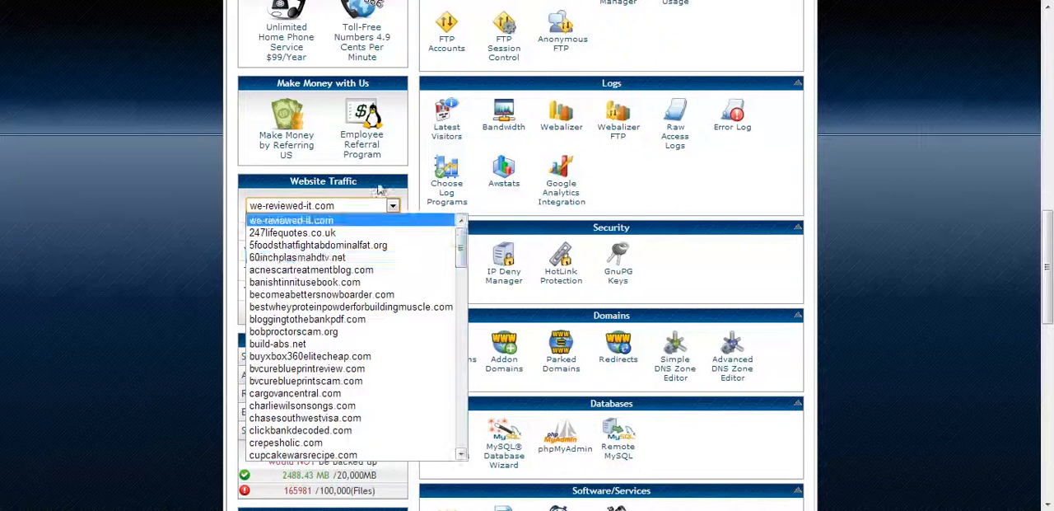
click(376, 185)
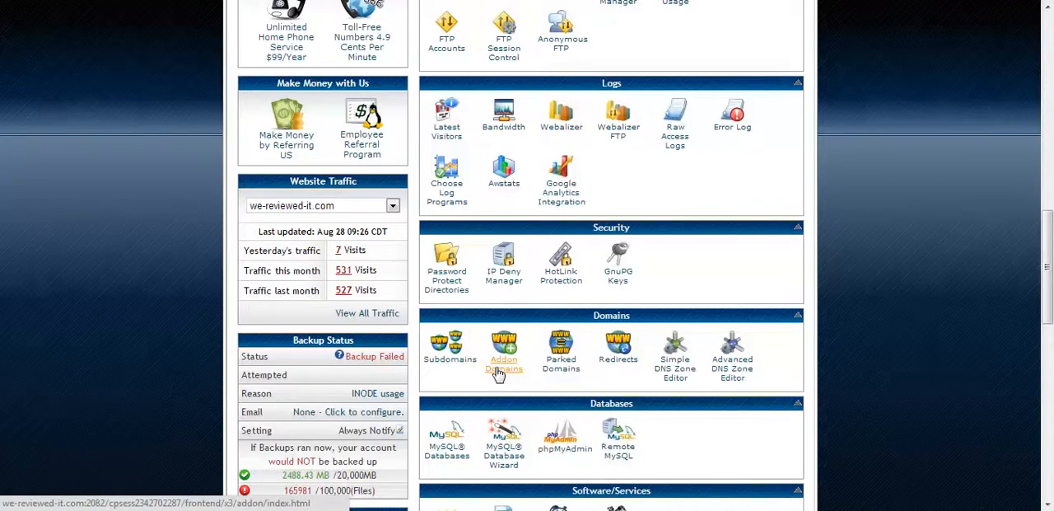
- Examine the Domains, Software/Services and Advanced tools together with the account's Statistics and Account Information
drag(1048, 316, 1048, 378)
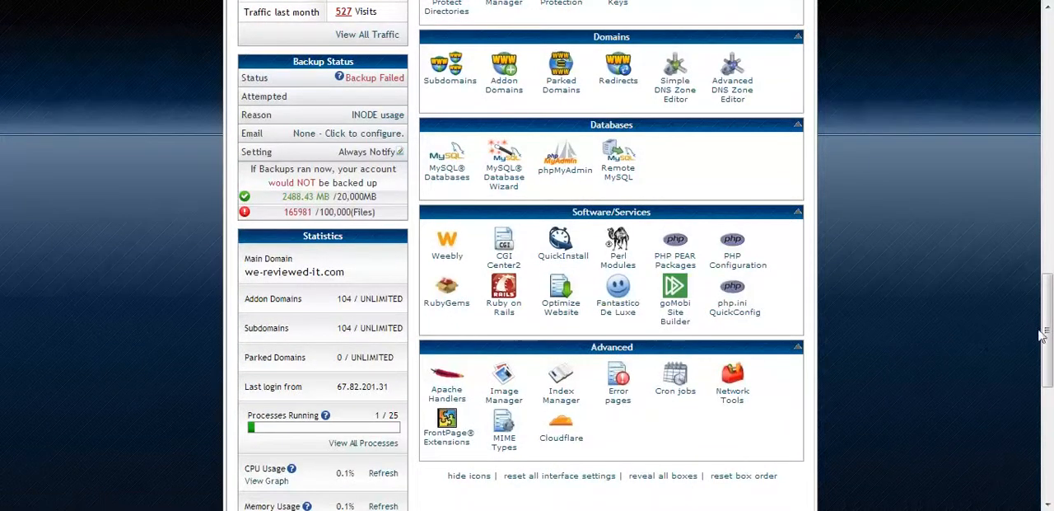
scroll(1041, 334, up, 5)
scroll(1044, 325, down, 3)
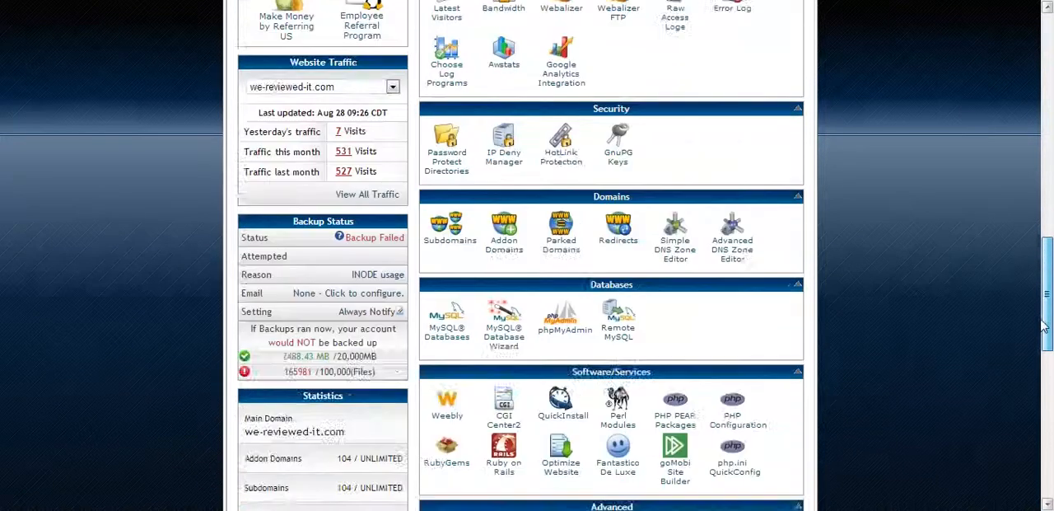
drag(1044, 325, 1044, 352)
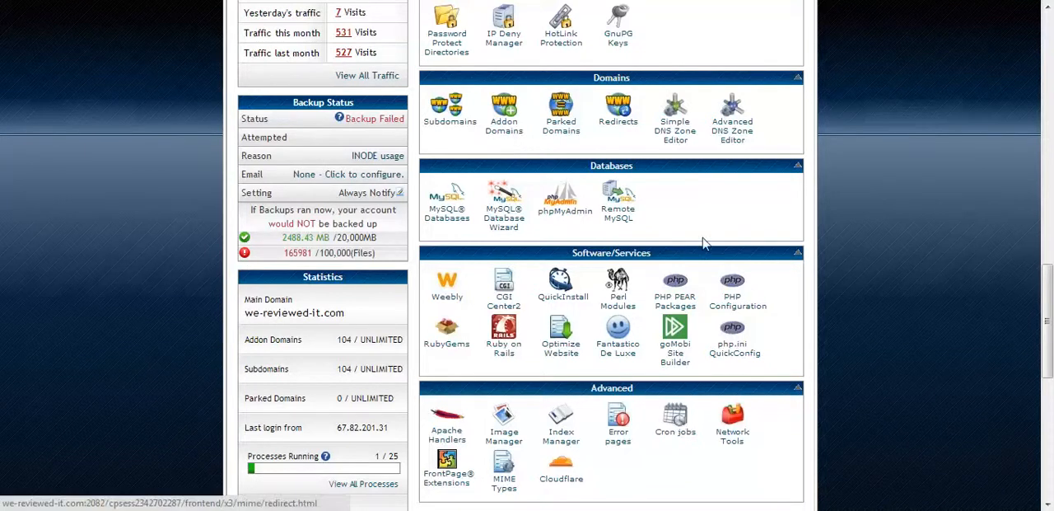
drag(1048, 311, 1049, 417)
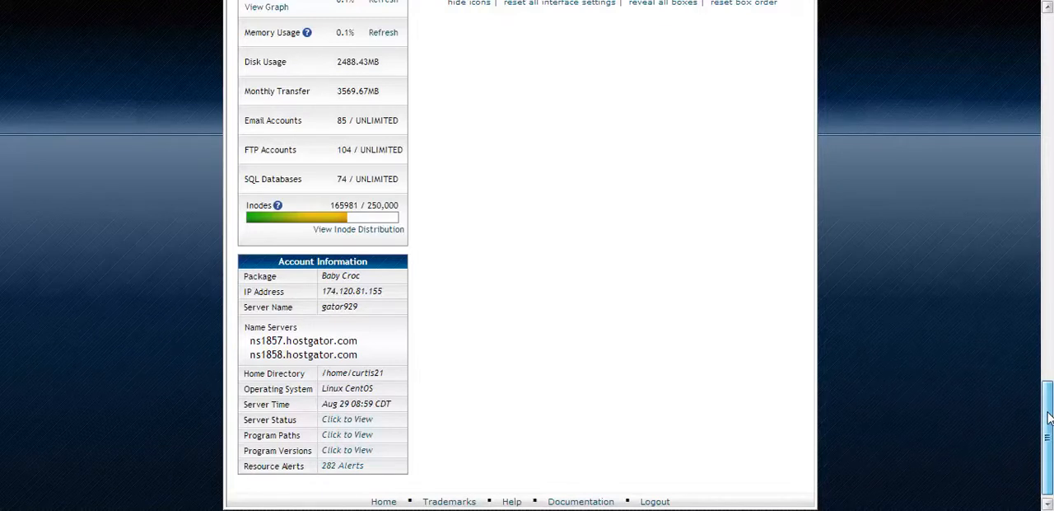
drag(1049, 418, 1048, 405)
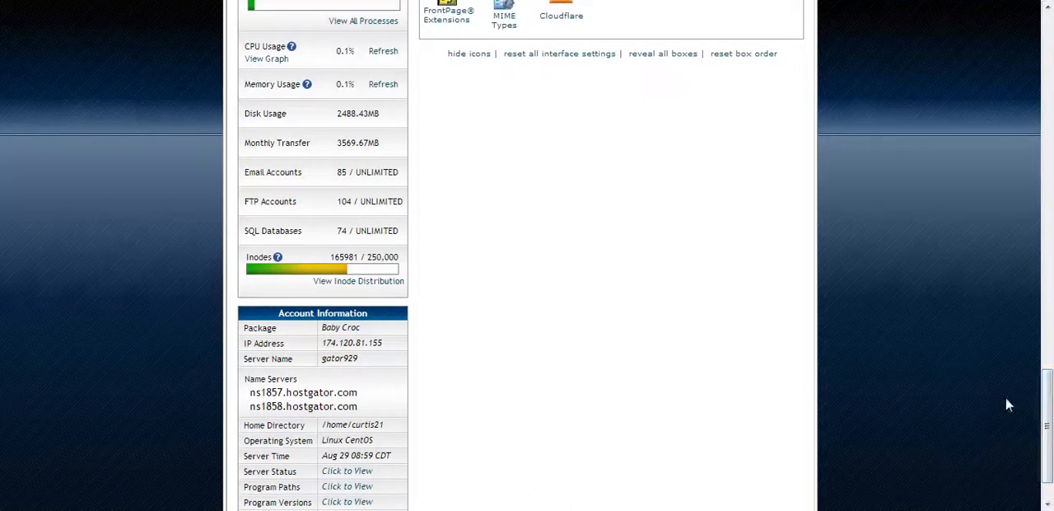
drag(1048, 406, 1047, 332)
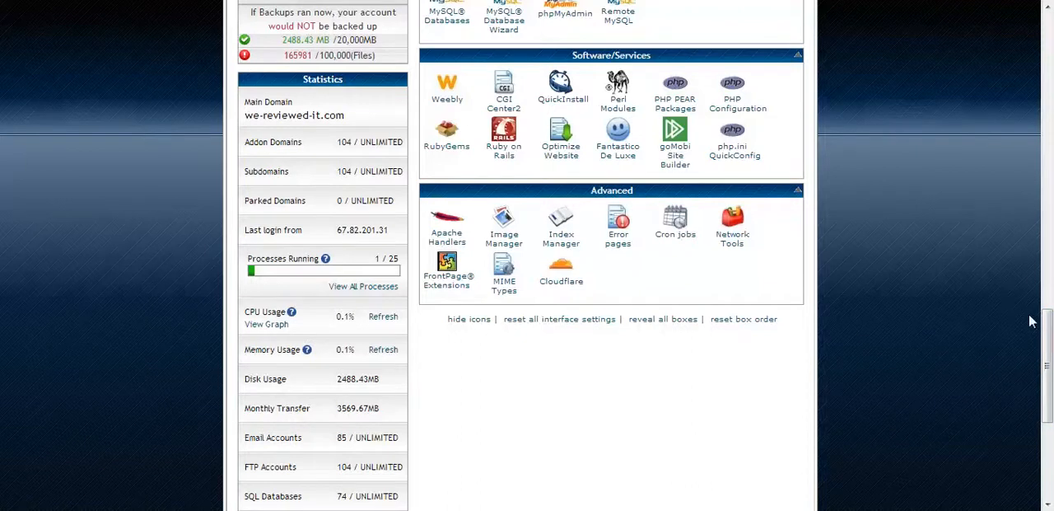
- View the Email Accounts page from the Mail section and return to the control panel home page
drag(1048, 331, 1051, 244)
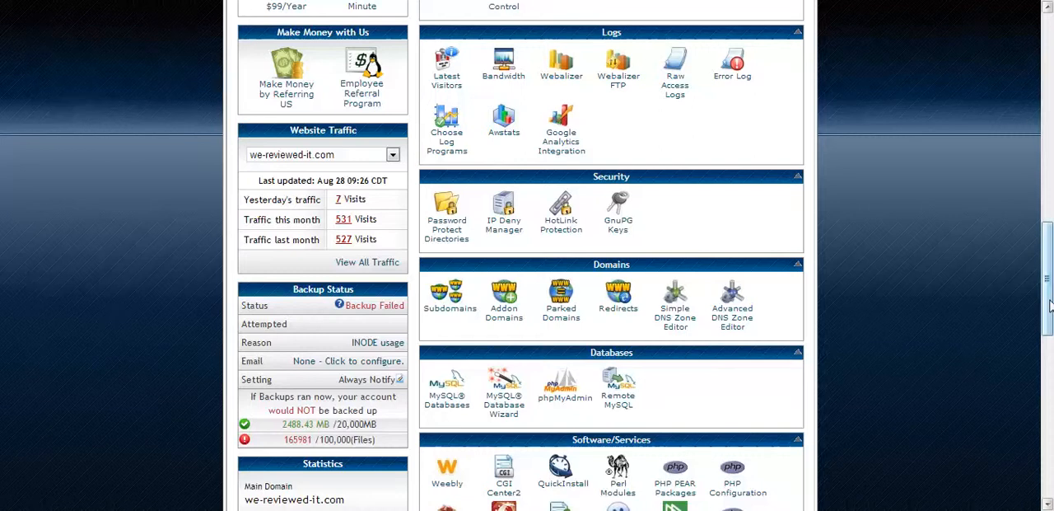
drag(1051, 305, 1050, 187)
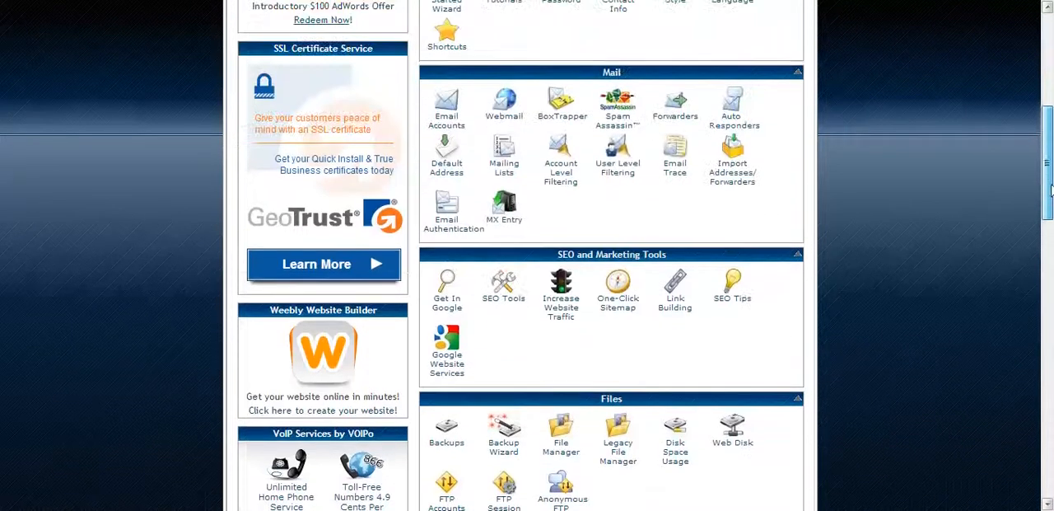
click(444, 126)
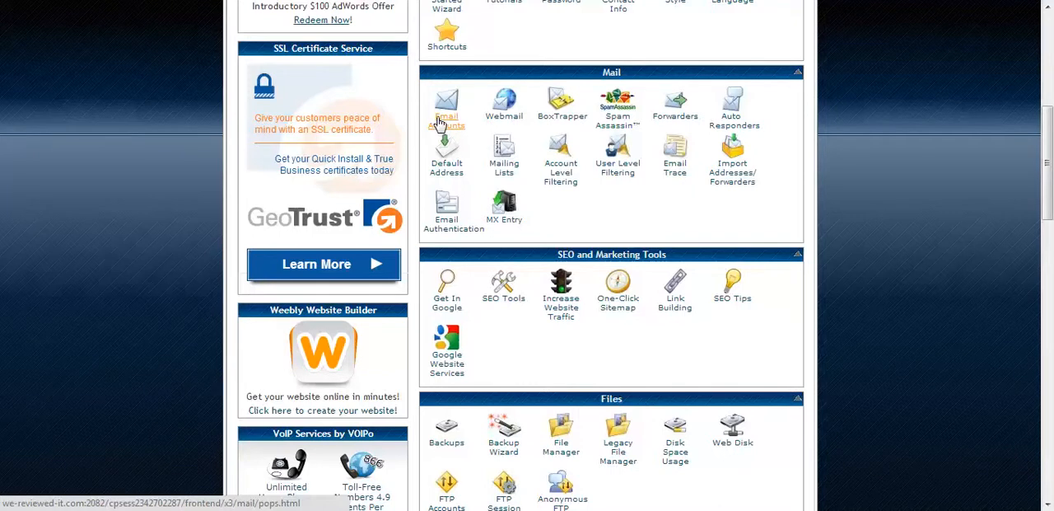
click(443, 124)
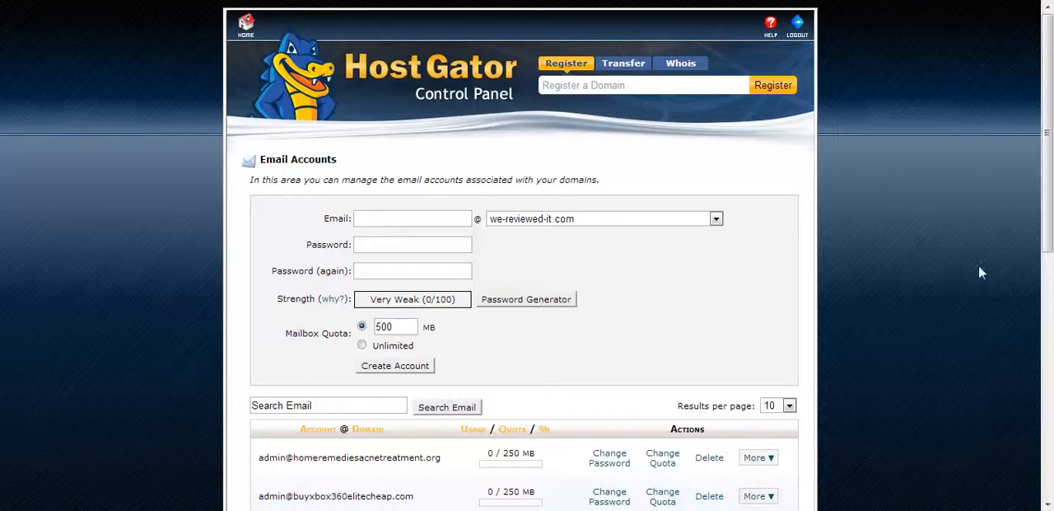
scroll(1050, 189, down, 3)
scroll(1050, 188, up, 3)
click(13, 1)
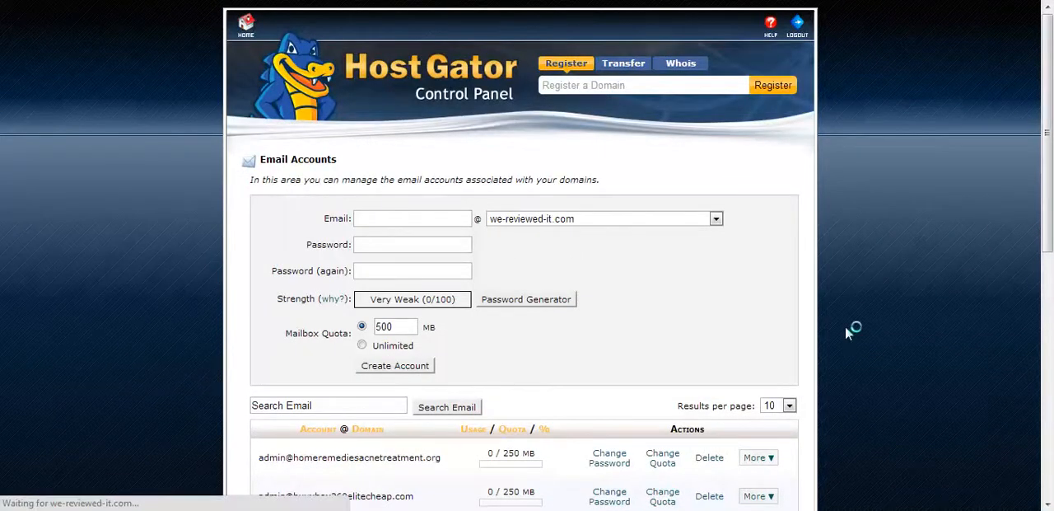
- Open Fantastico De Luxe and start a new WordPress installation
scroll(875, 313, down, 10)
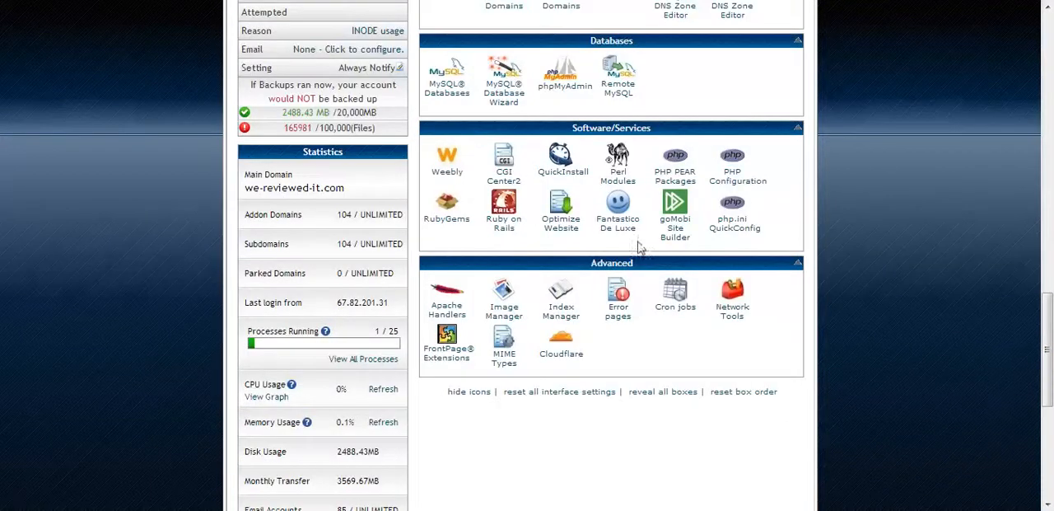
click(627, 230)
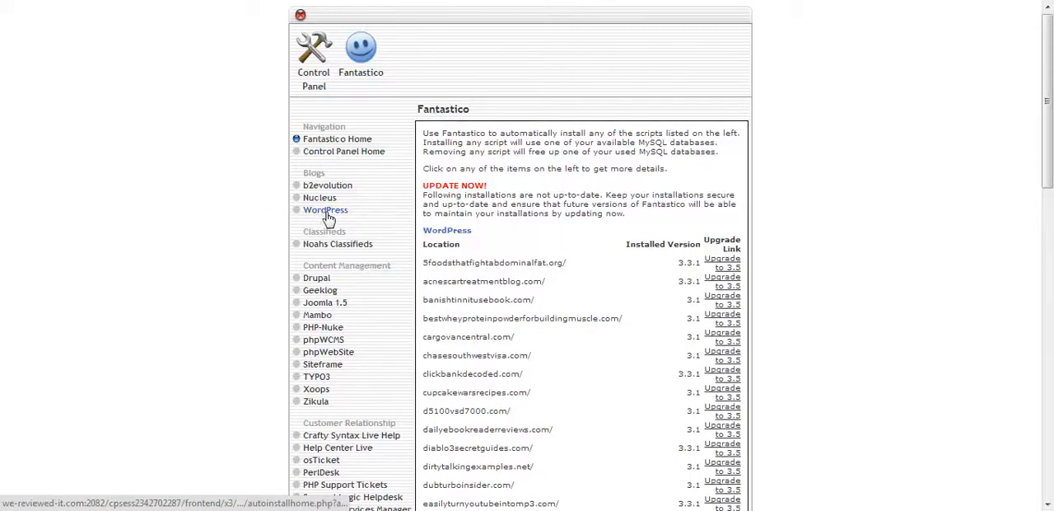
click(323, 212)
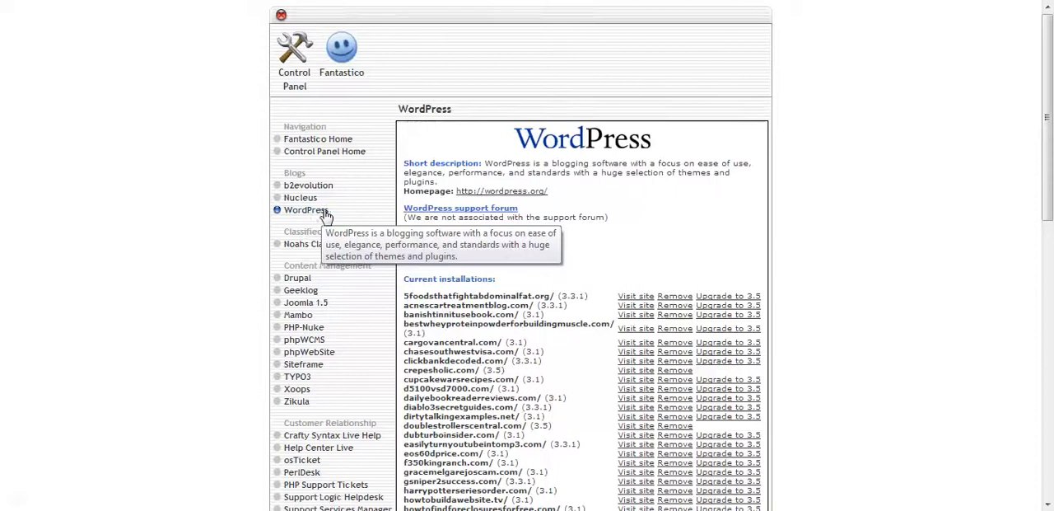
scroll(1049, 138, down, 1)
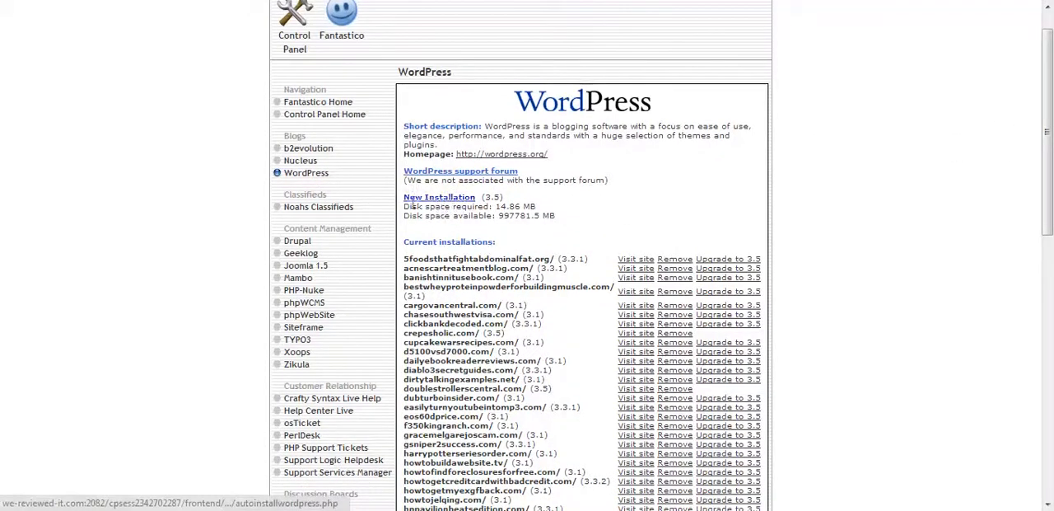
click(428, 198)
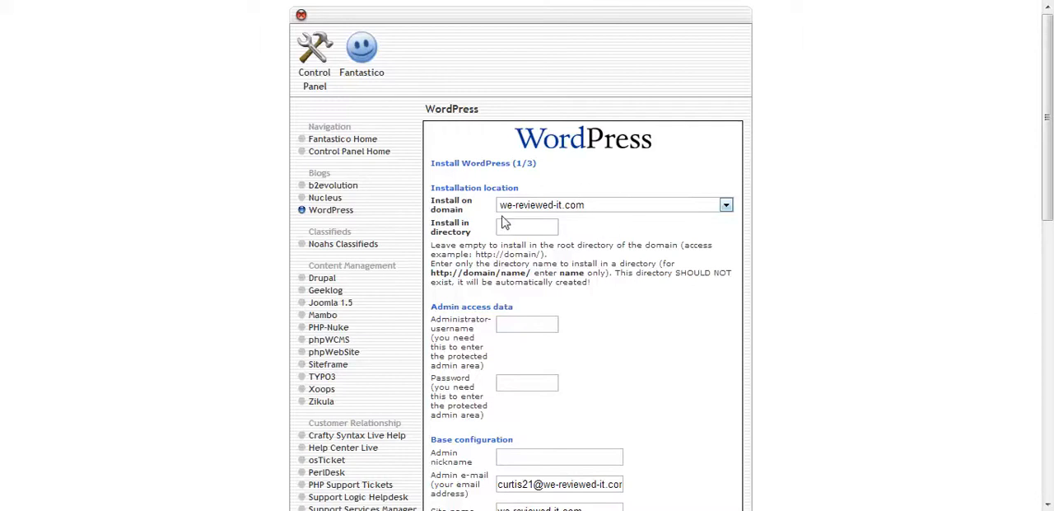
- Examine the WordPress installation form's fields for installation location, admin access data and base configuration
mouse_move(1048, 73)
mouse_down()
mouse_move(1047, 120)
mouse_move(1048, 74)
mouse_up()
scroll(718, 272, down, 4)
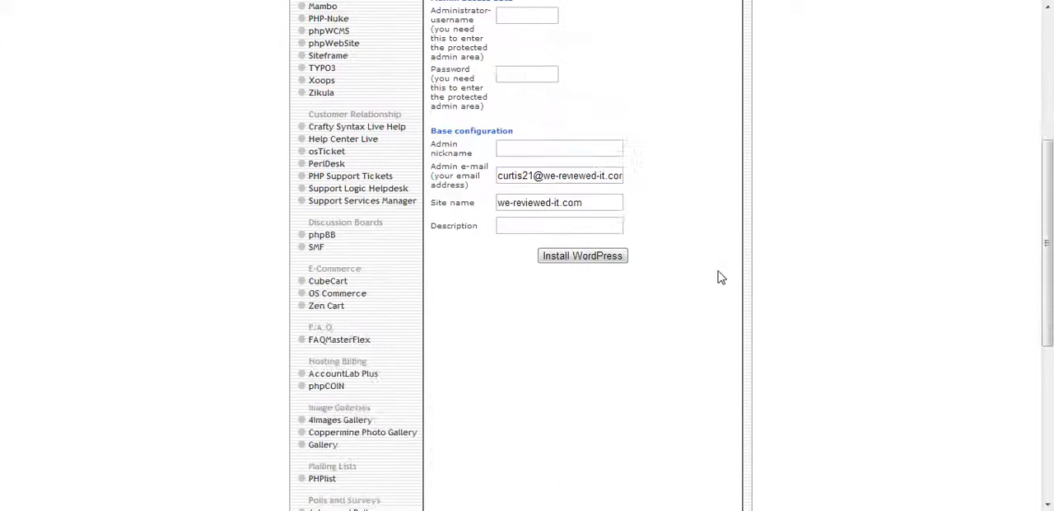
scroll(718, 272, up, 4)
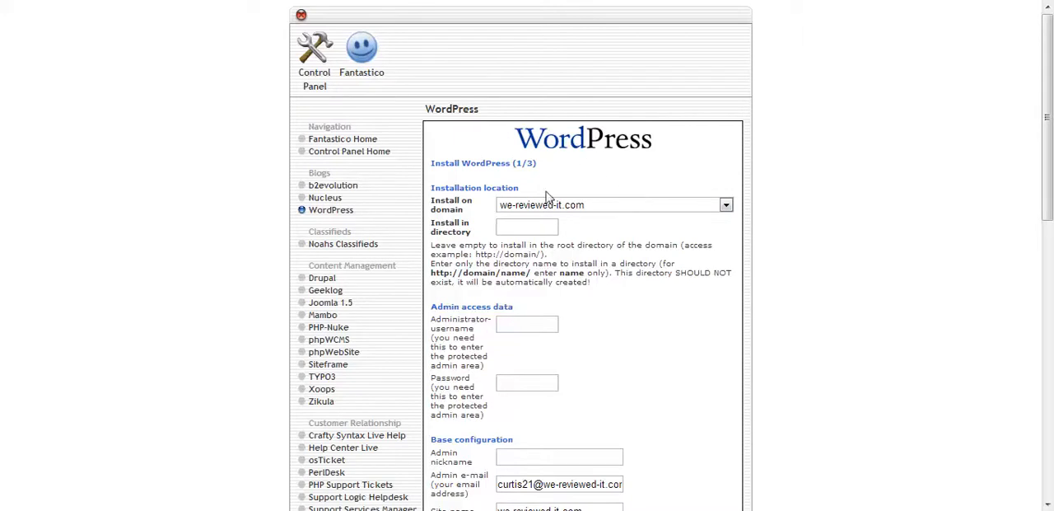
mouse_move(1048, 125)
mouse_down()
mouse_move(1049, 178)
mouse_move(1049, 137)
mouse_up()
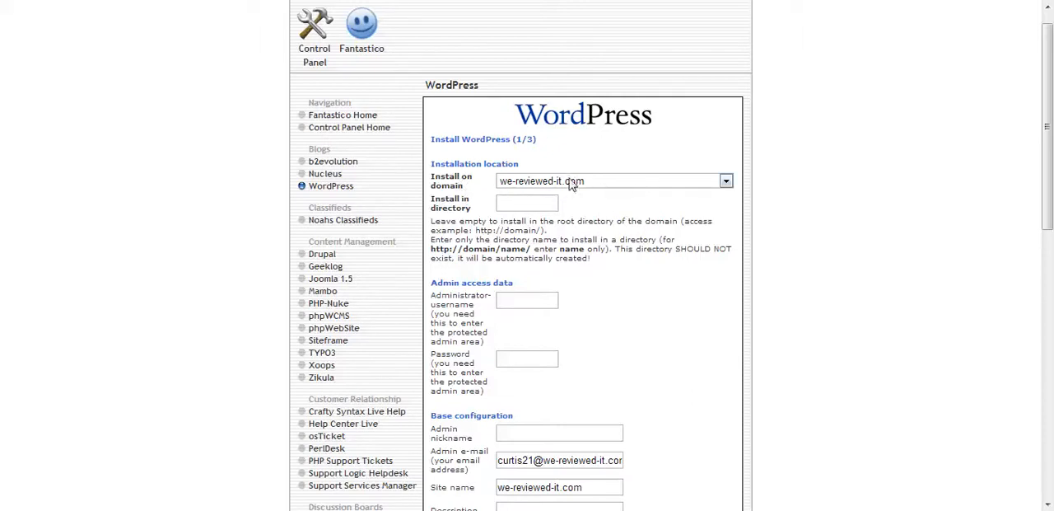
drag(1048, 167, 1050, 223)
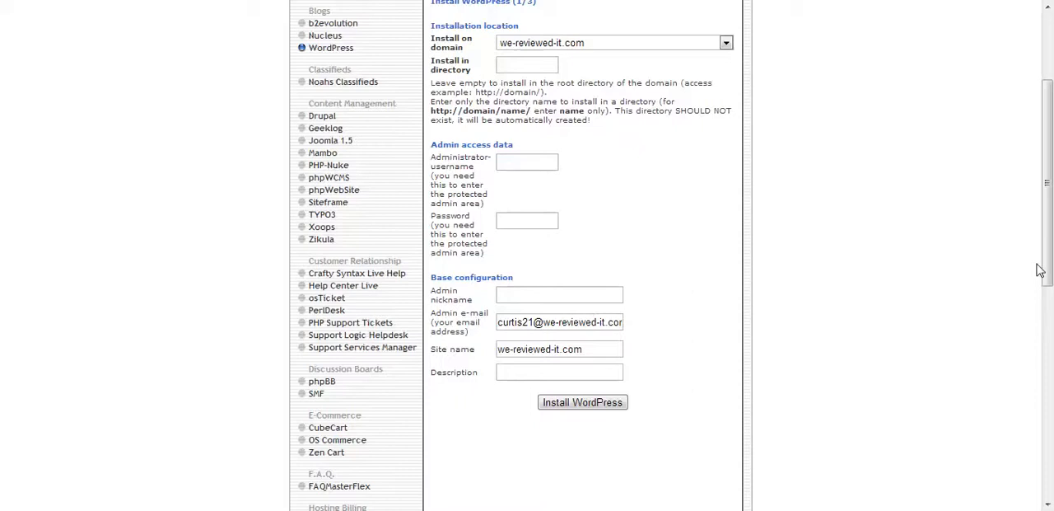
drag(1046, 244, 1047, 265)
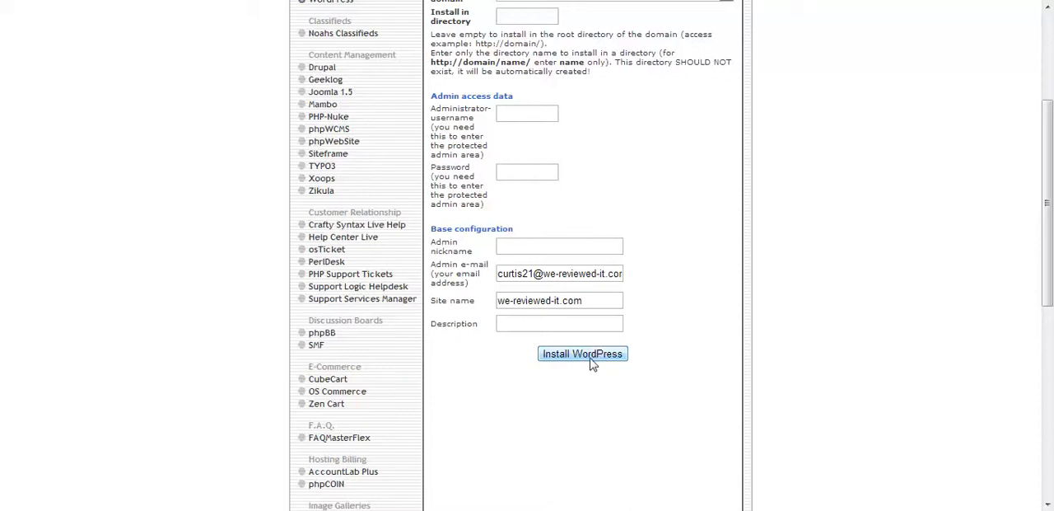
drag(1044, 185, 1049, 92)
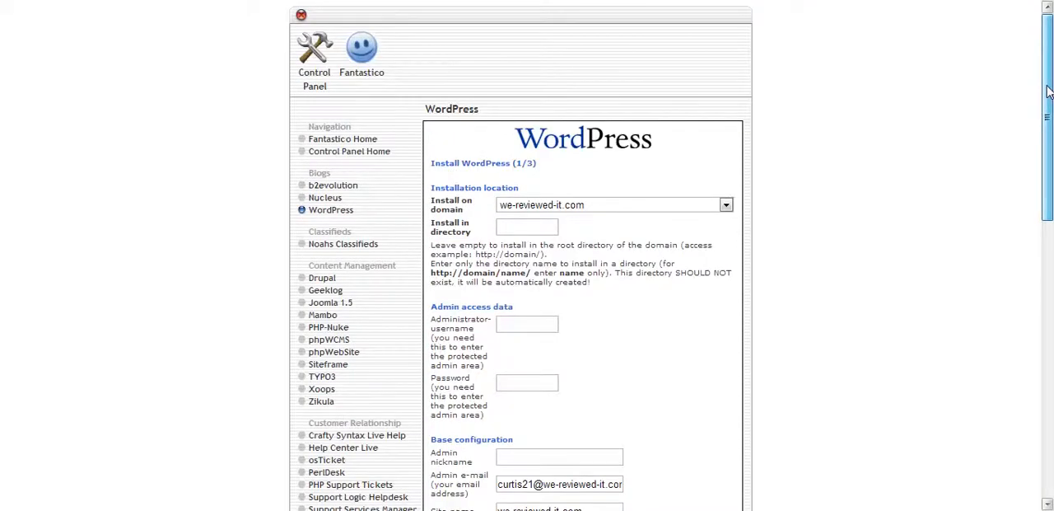
drag(1048, 93, 1041, 211)
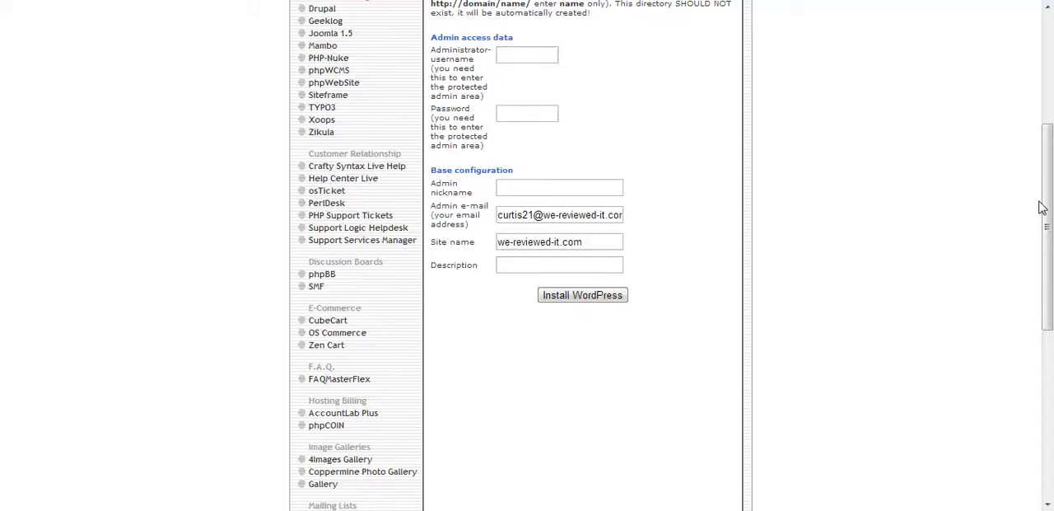
drag(1048, 184, 1044, 60)
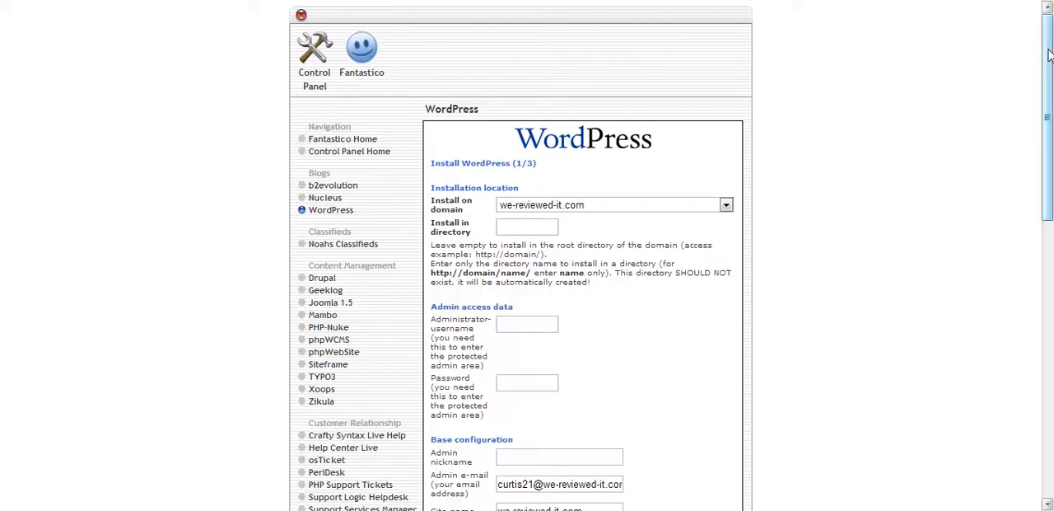
mouse_move(1049, 50)
mouse_down()
mouse_move(1050, 71)
mouse_move(1050, 52)
mouse_up()
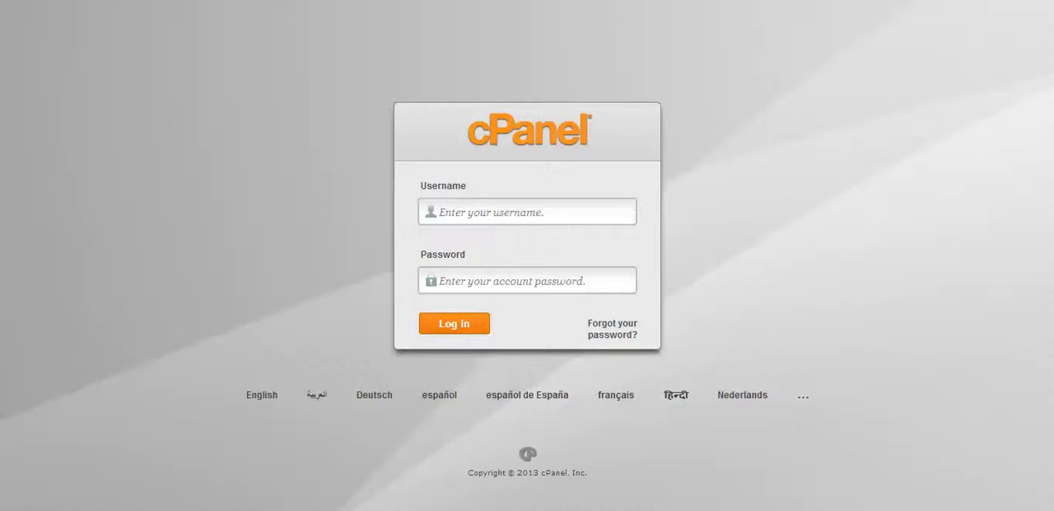
- Open the clickbankdecoded.com website
text(clickban)
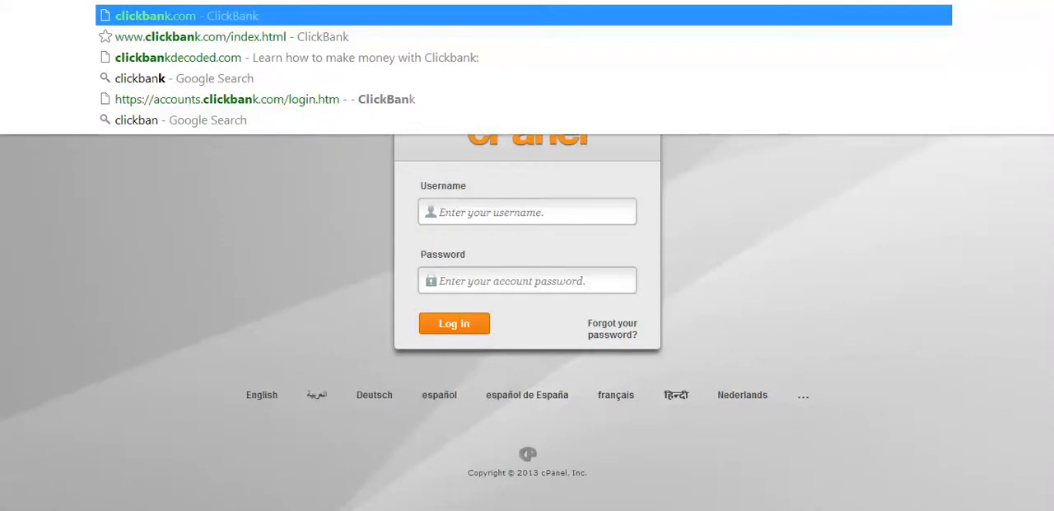
click(345, 57)
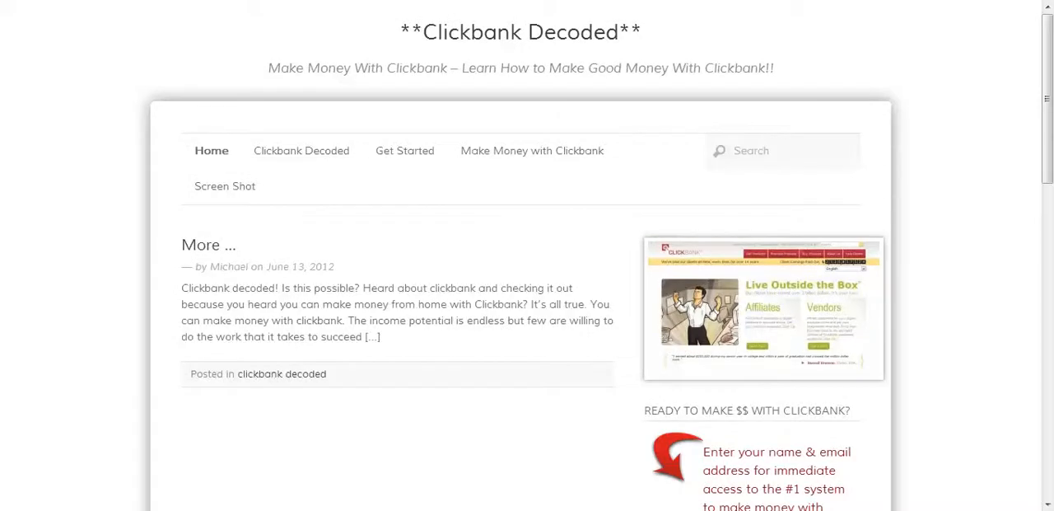
- Go to clickbankdecoded.com/wp-login.php and log in to the WordPress dashboard with the saved credentials
text(/)
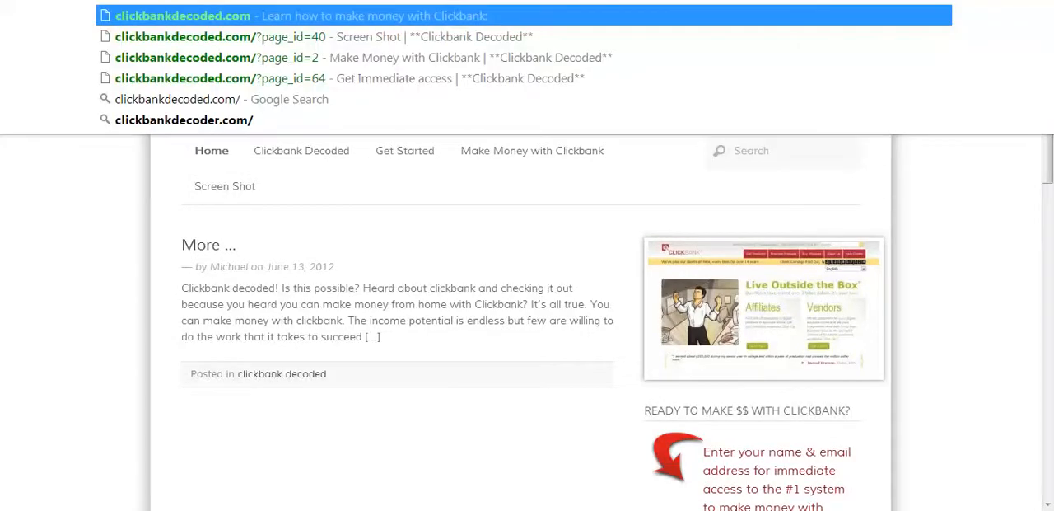
text(wp-login)
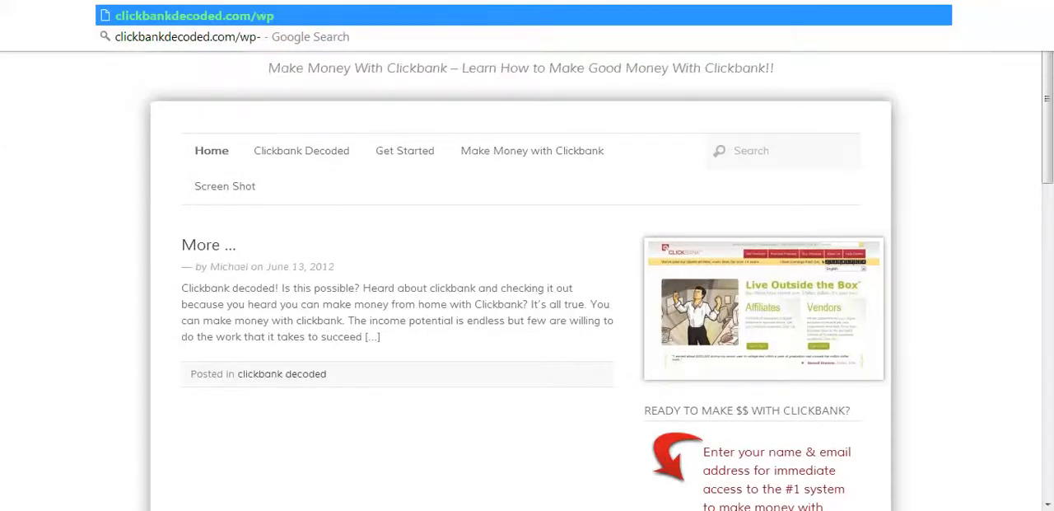
text(.php)
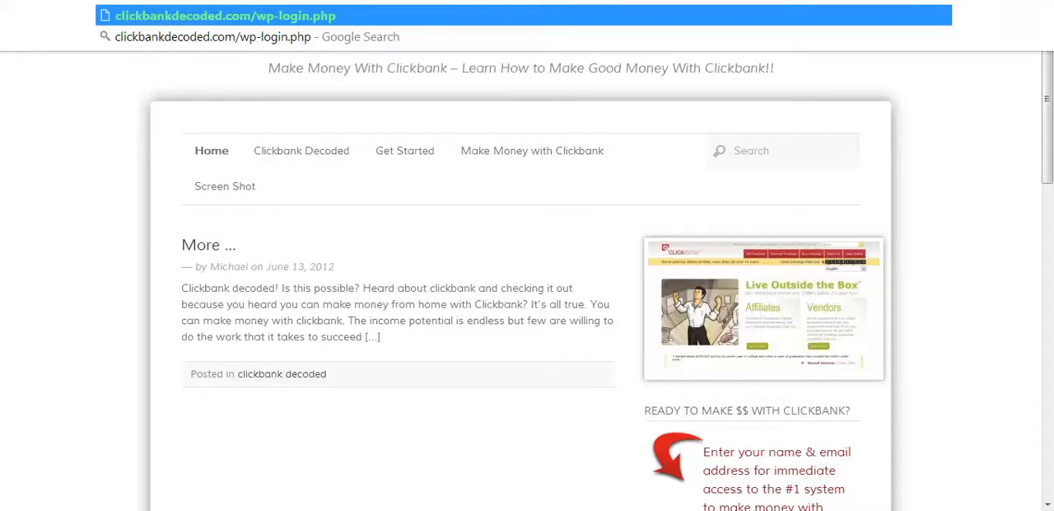
click(321, 8)
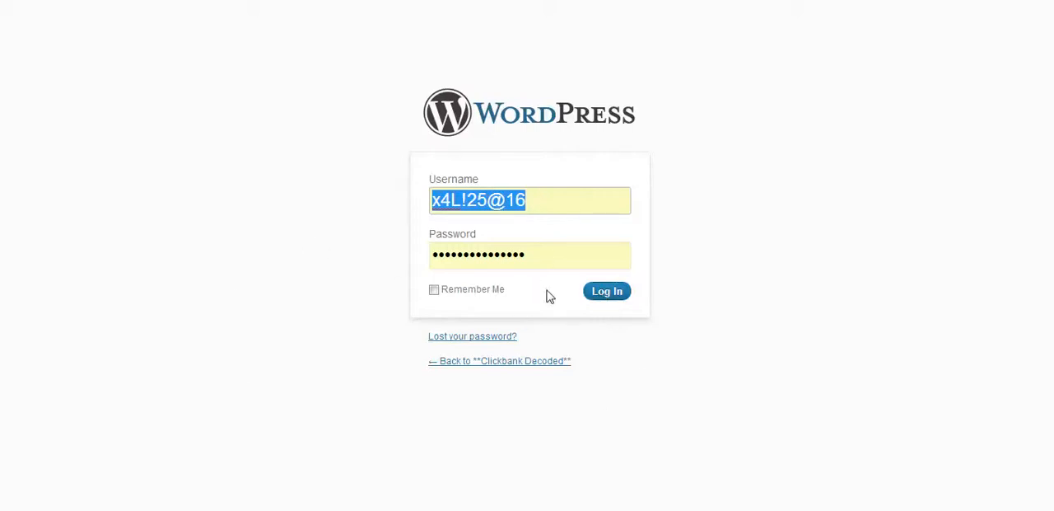
click(608, 296)
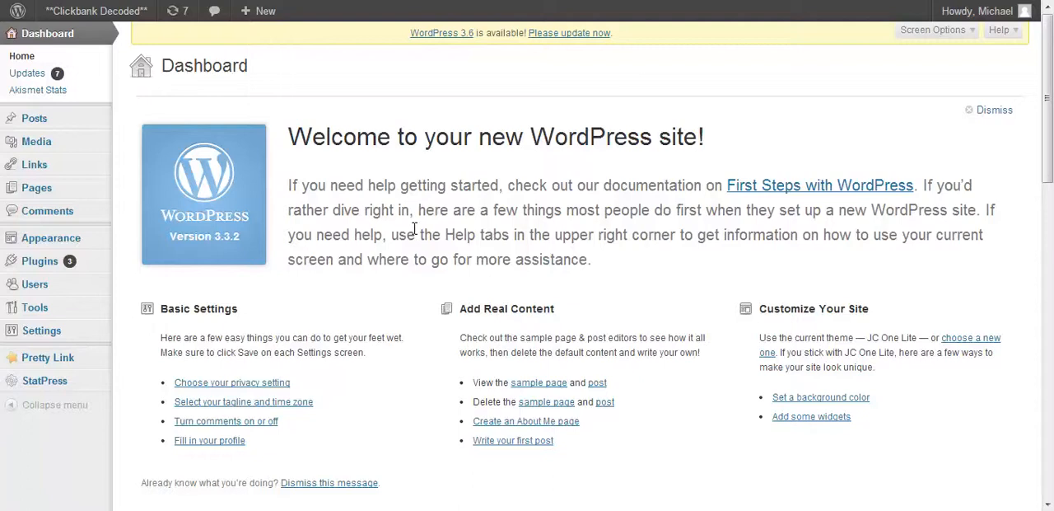
- Examine the WordPress dashboard's welcome section and the Plugins, Posts and Pages navigation entries
scroll(415, 234, down, 3)
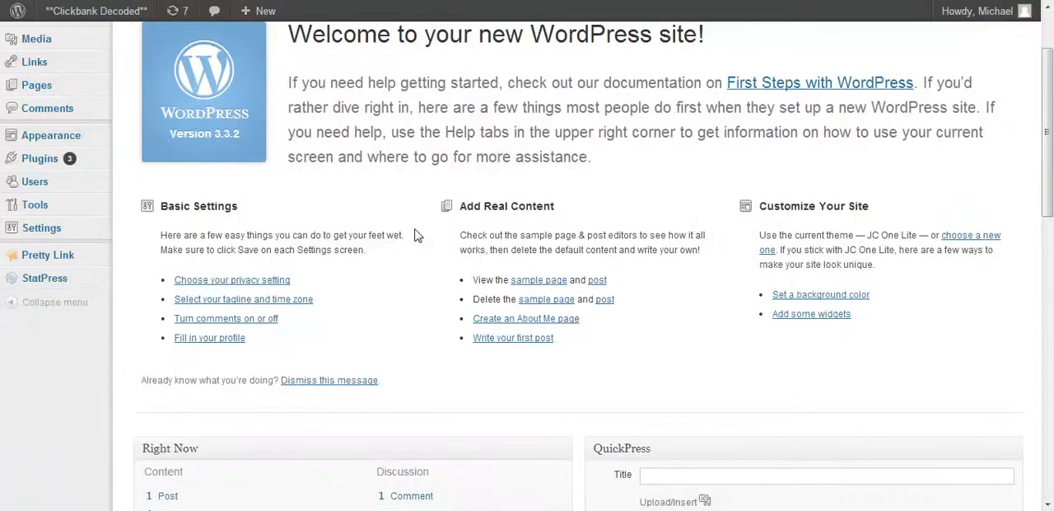
scroll(416, 234, down, 3)
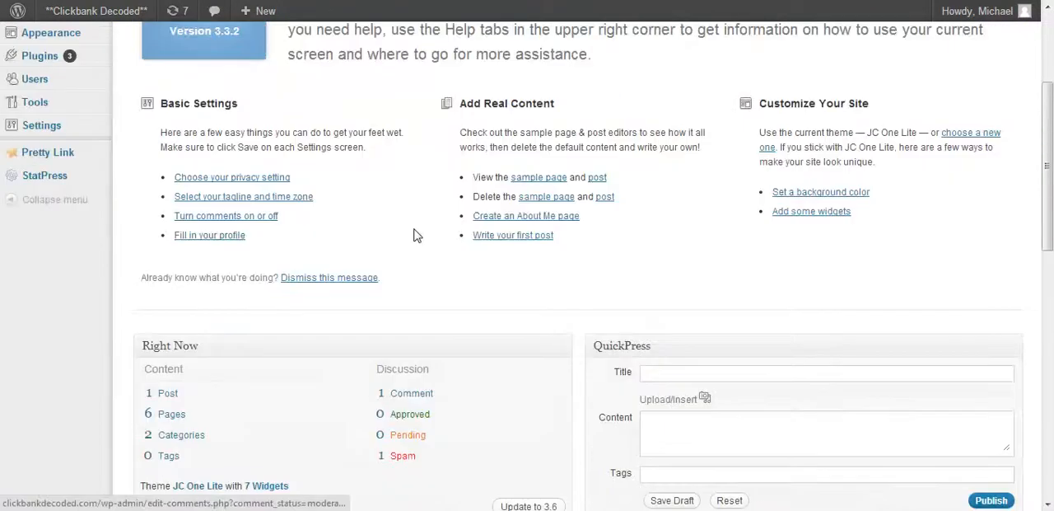
scroll(416, 235, up, 6)
scroll(416, 235, down, 3)
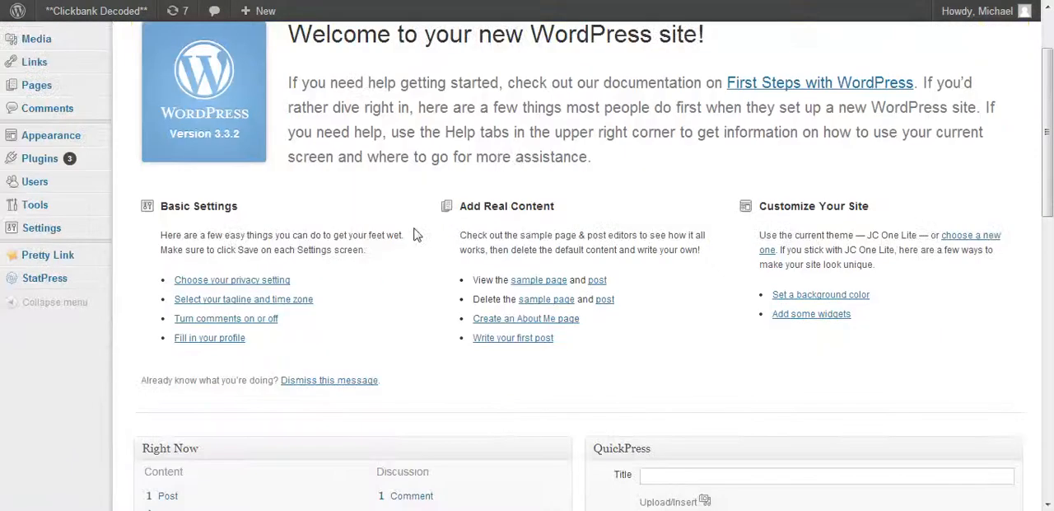
scroll(416, 235, up, 3)
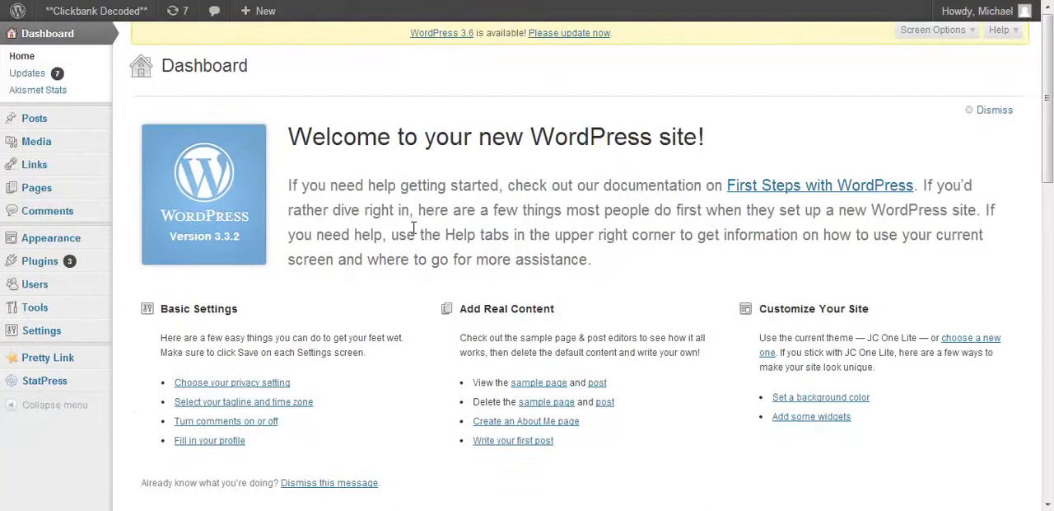
mouse_move(43, 272)
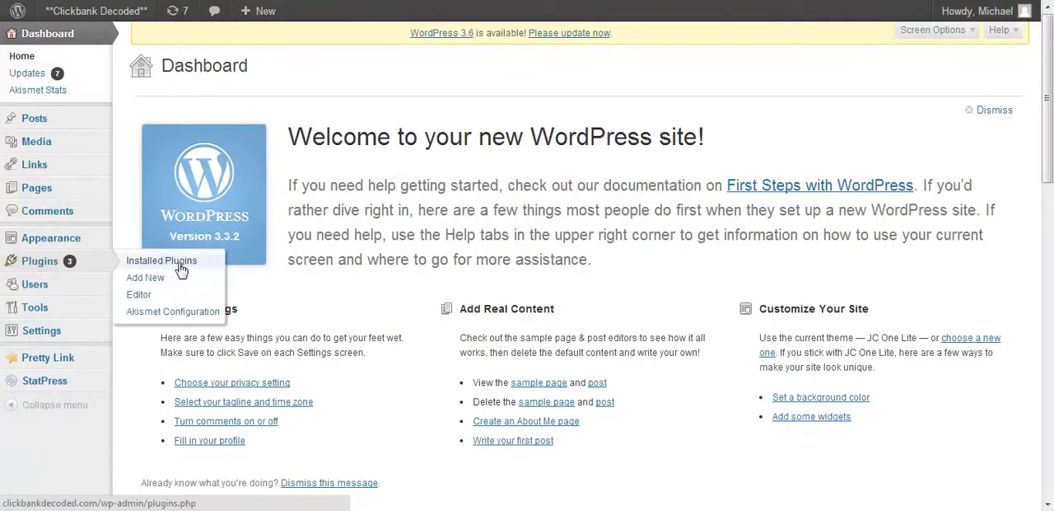
mouse_move(32, 126)
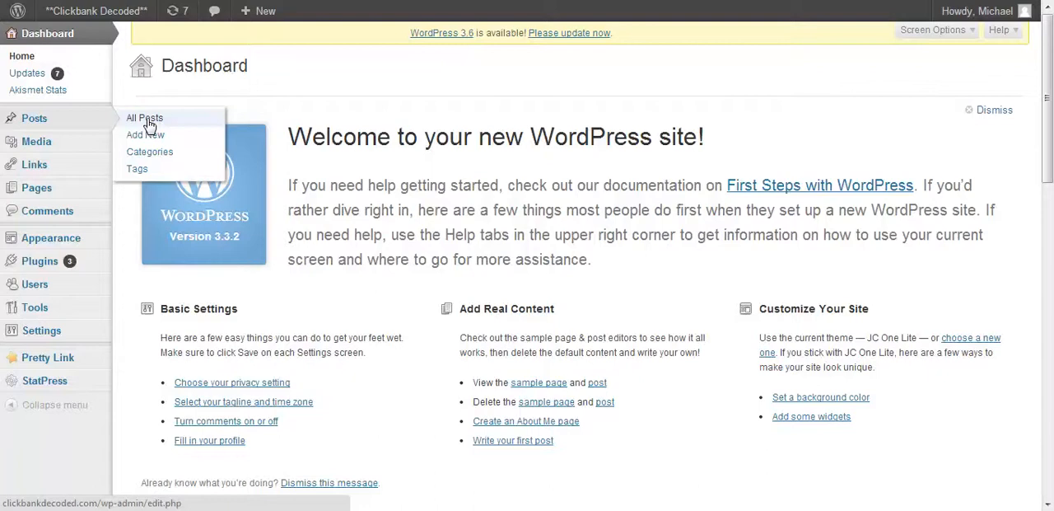
mouse_move(38, 190)
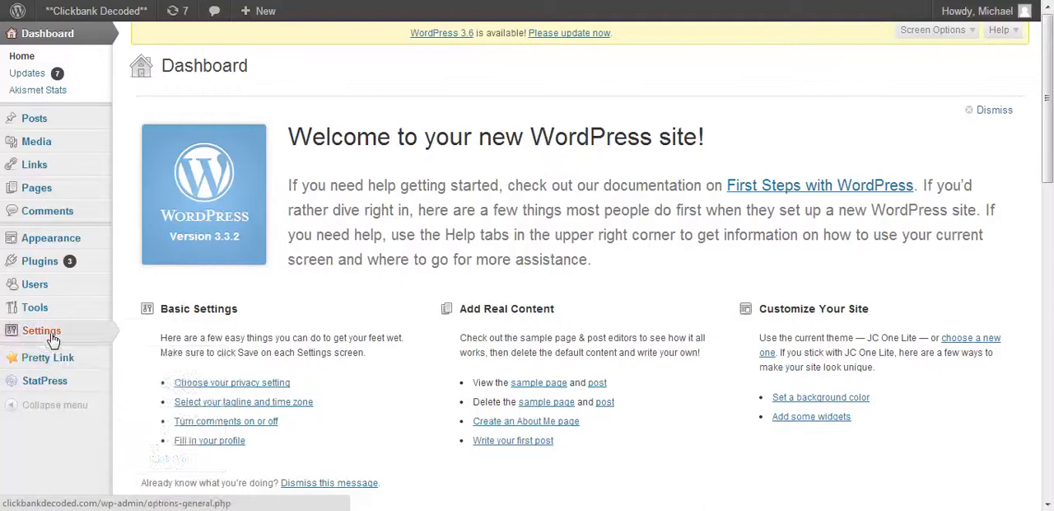
- Open the Permalink Settings and review the common URL structures and the optional category and tag bases
mouse_move(52, 339)
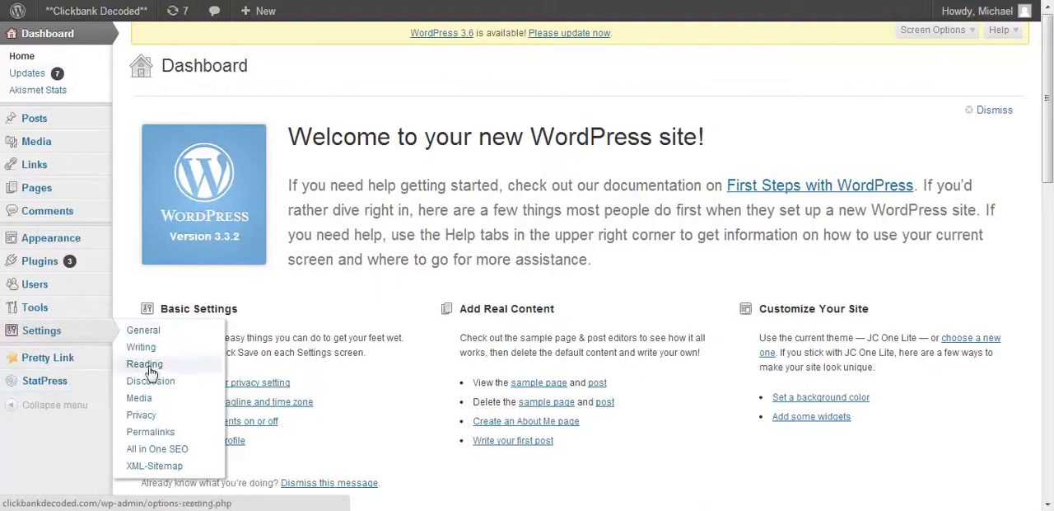
click(163, 433)
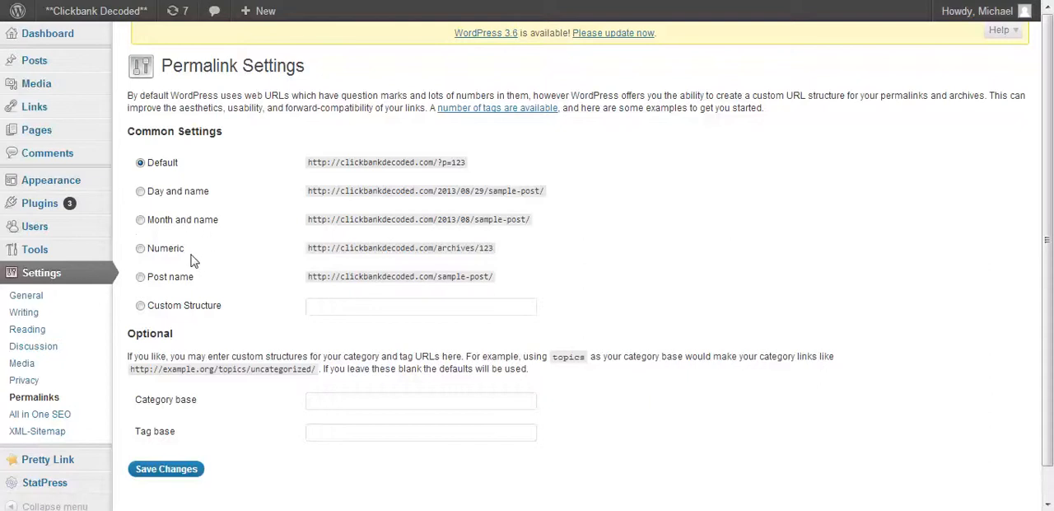
scroll(221, 311, down, 1)
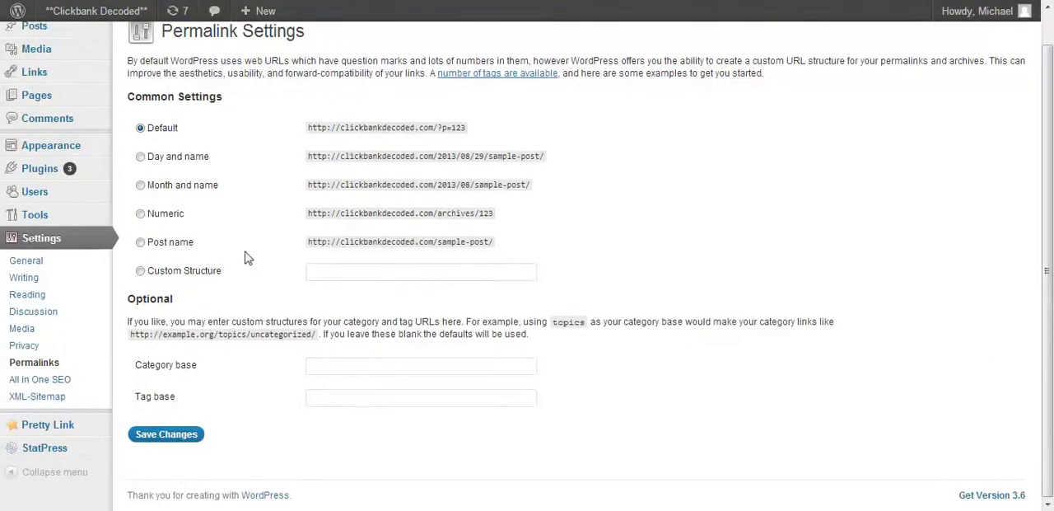
click(166, 435)
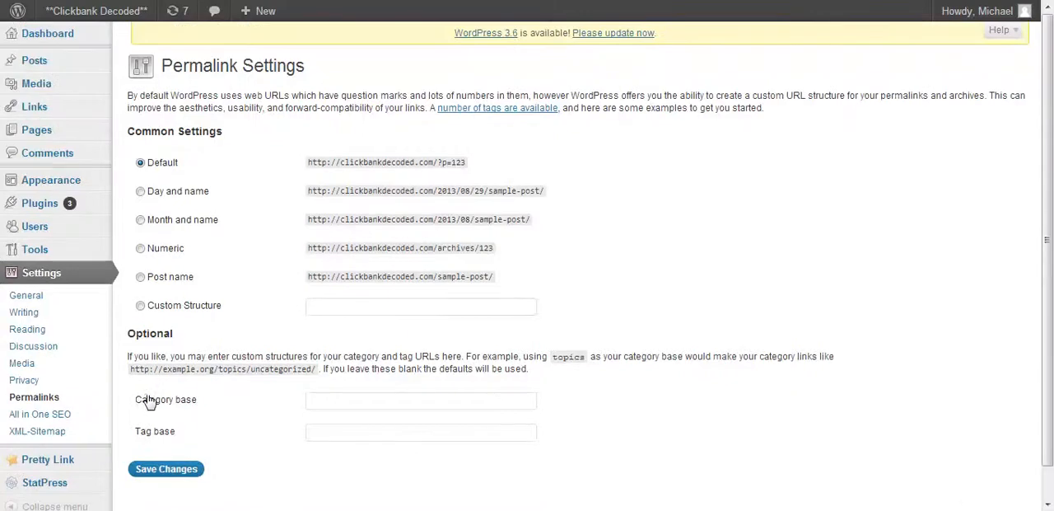
- Open the untitled post from the list of all posts for editing and update it
mouse_move(34, 64)
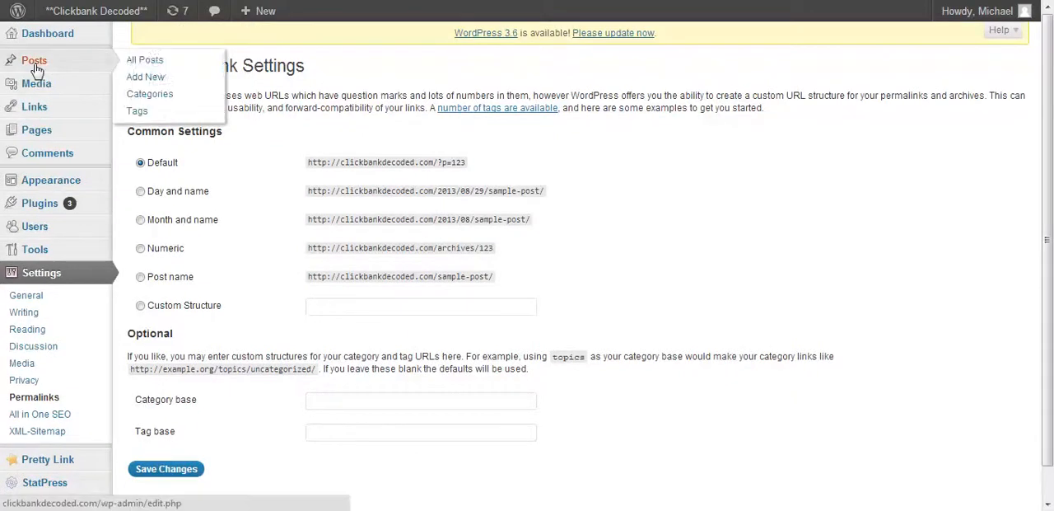
click(156, 62)
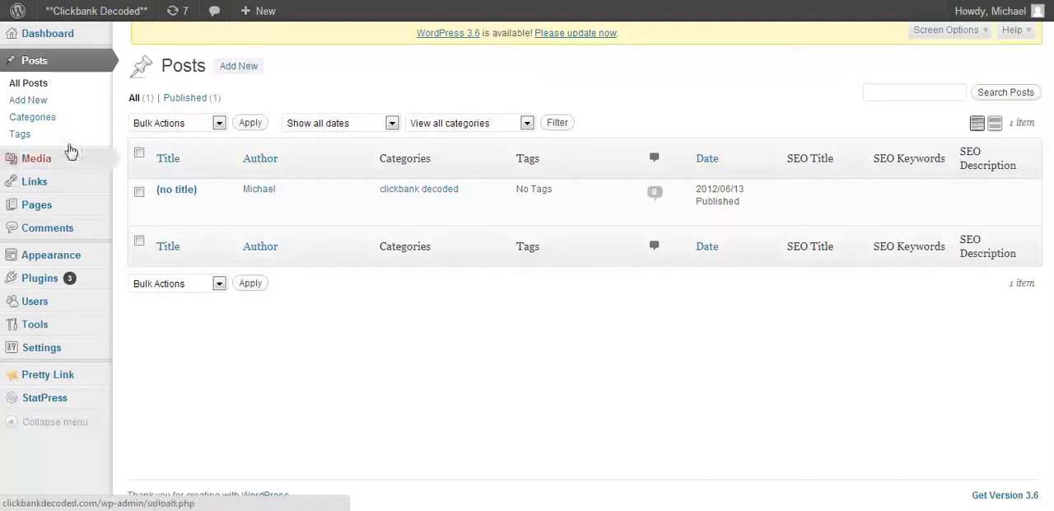
mouse_move(163, 218)
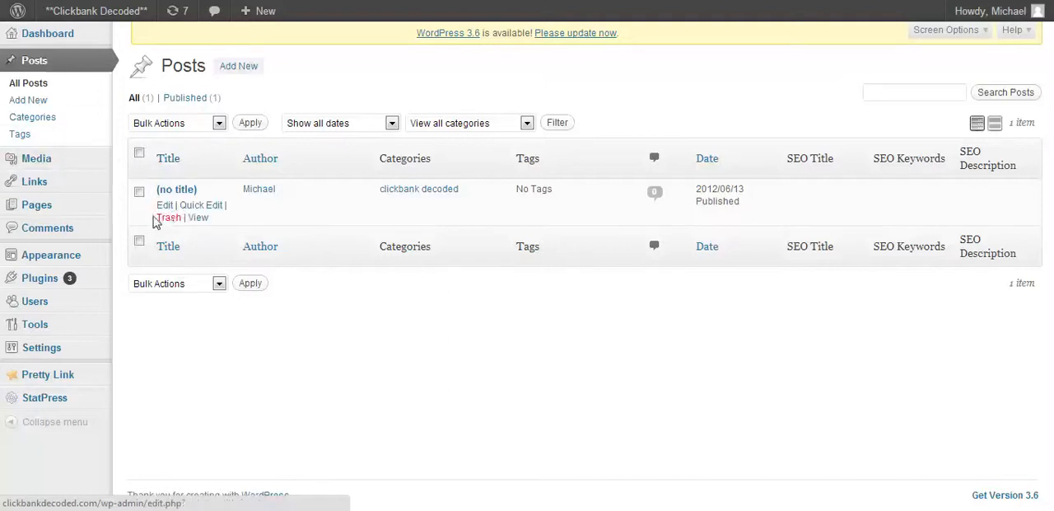
click(165, 205)
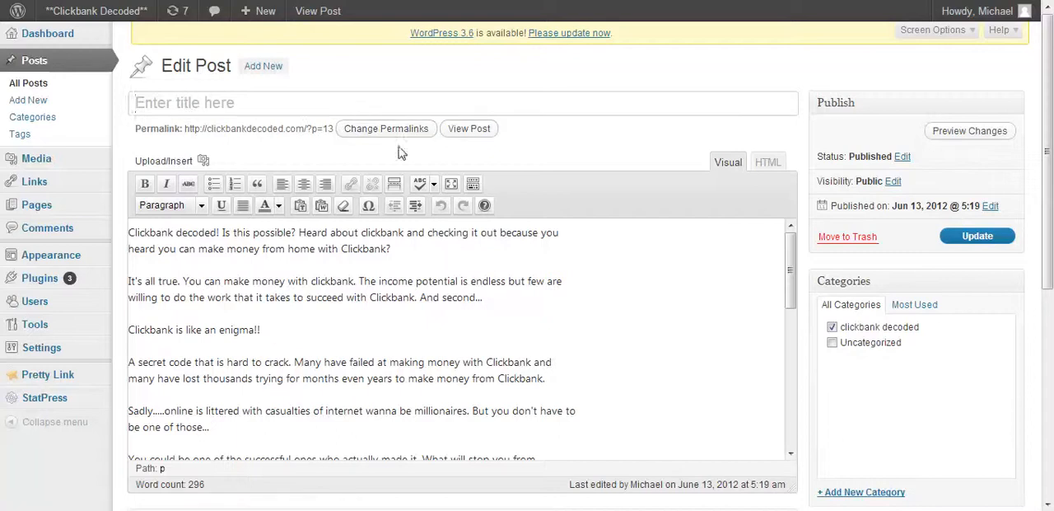
click(965, 238)
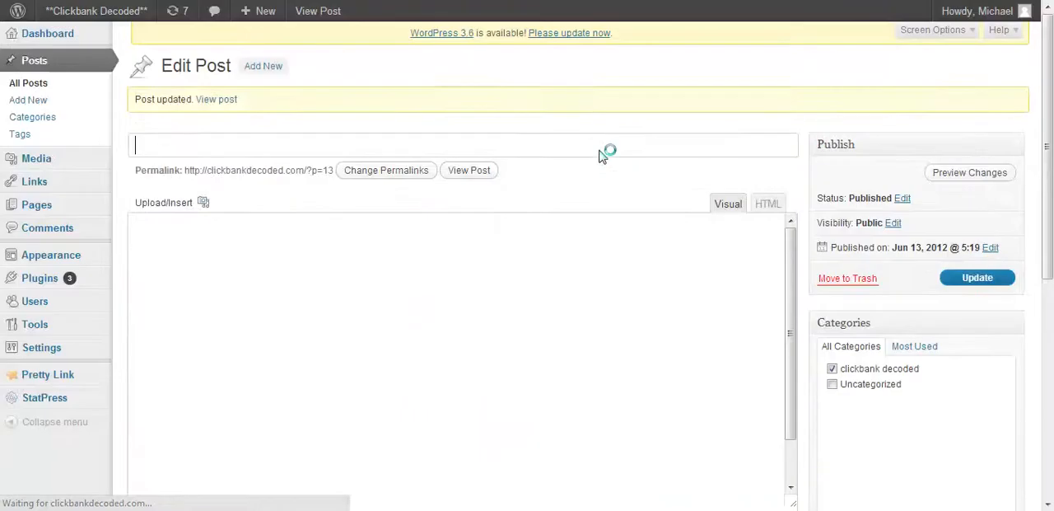
- Examine the untitled post's body text and the Page Options and publishing sections around the editor
scroll(597, 202, down, 2)
scroll(597, 202, down, 5)
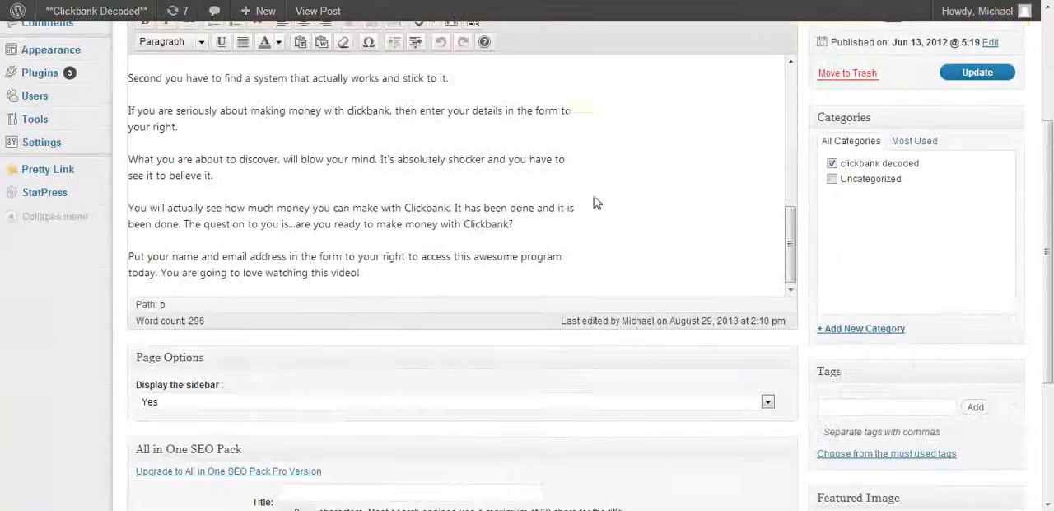
scroll(597, 201, up, 10)
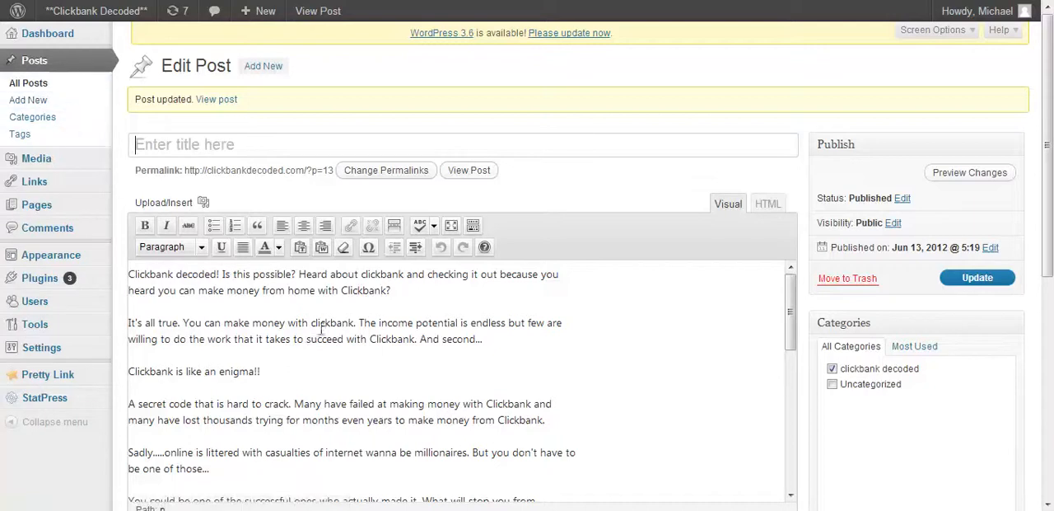
scroll(496, 345, down, 3)
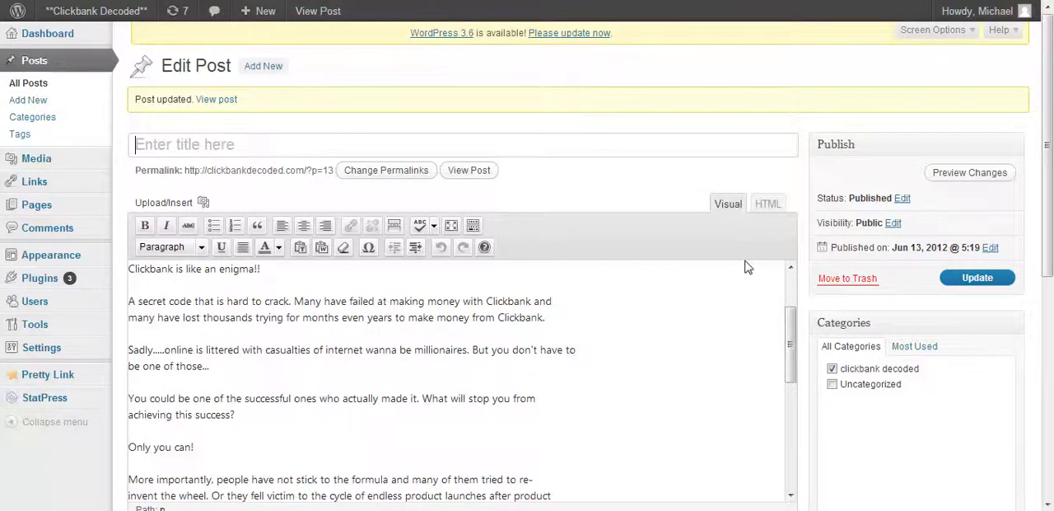
scroll(745, 268, down, 5)
scroll(745, 268, up, 3)
drag(1050, 76, 1050, 136)
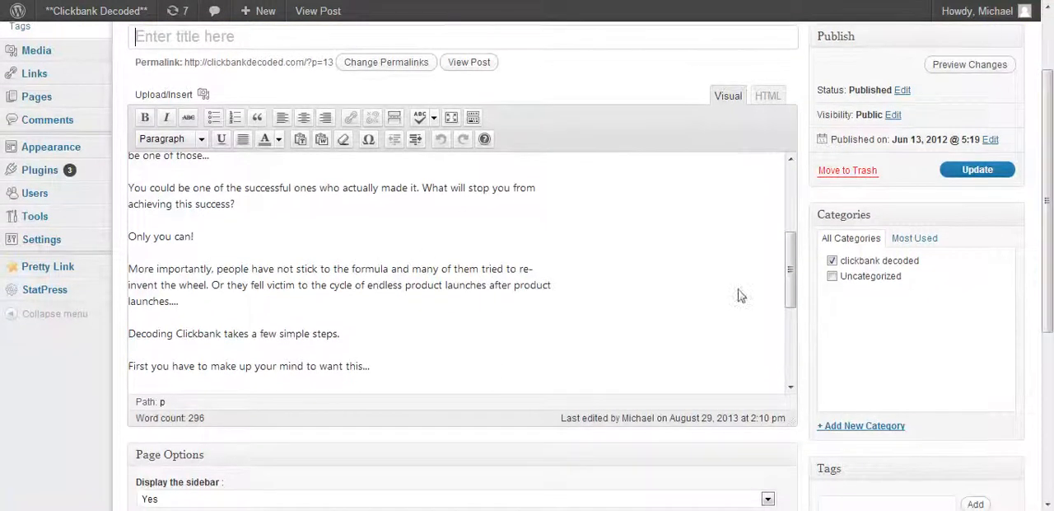
drag(790, 272, 791, 204)
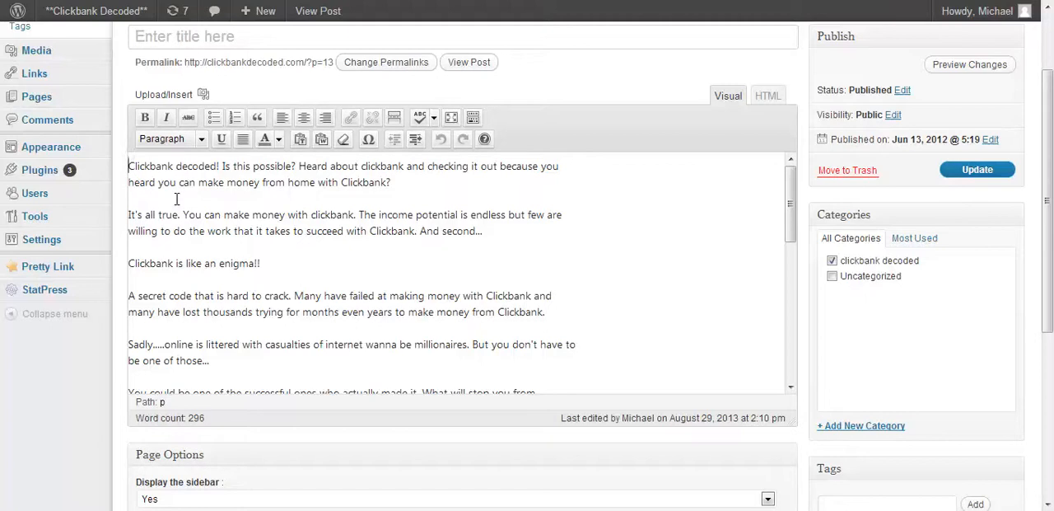
- Enter some test characters at the start of the post's body text and delete them again
text(jfhfhfhf)
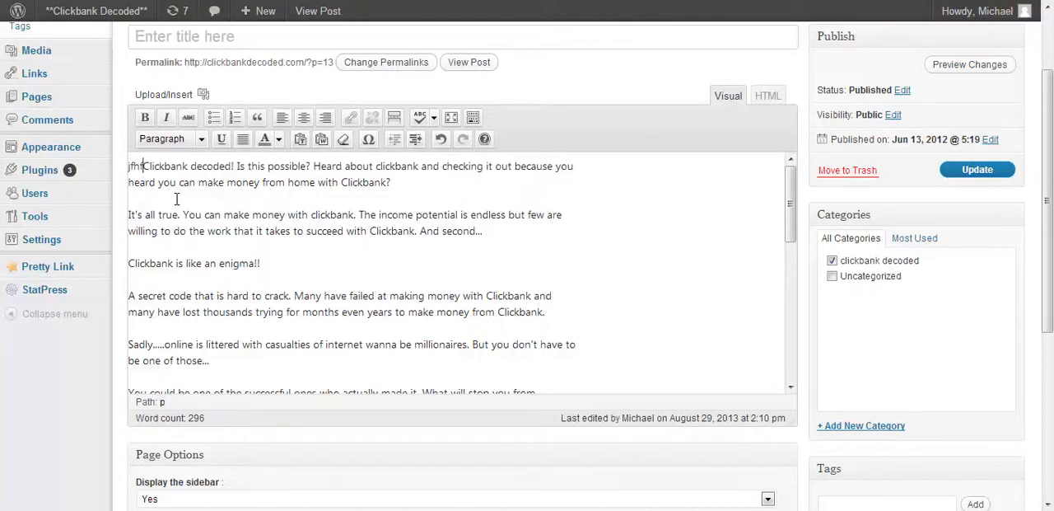
key(BackSpace)
key(BackSpace)
key(BackSpace)
key(BackSpace)
key(BackSpace)
key(BackSpace)
key(BackSpace)
key(BackSpace)
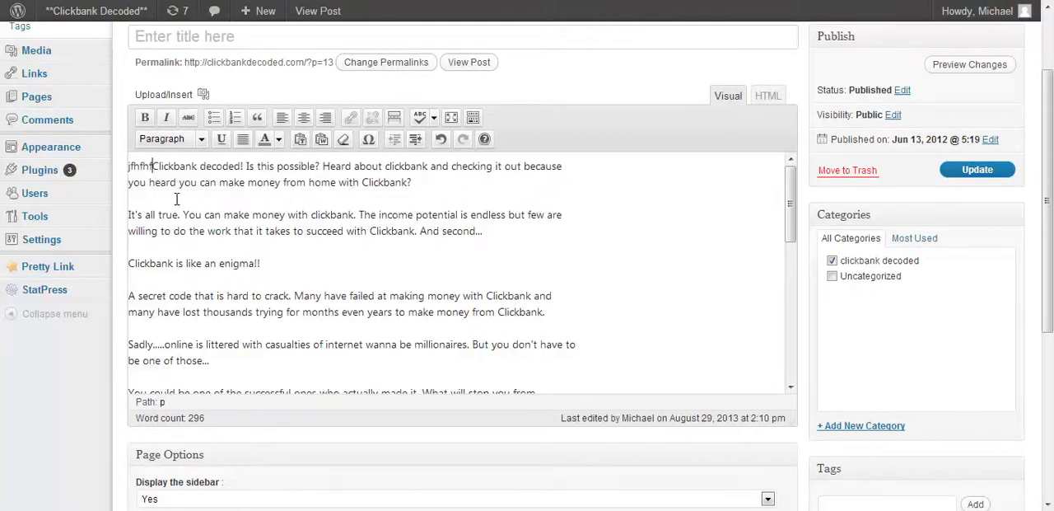
key(BackSpace)
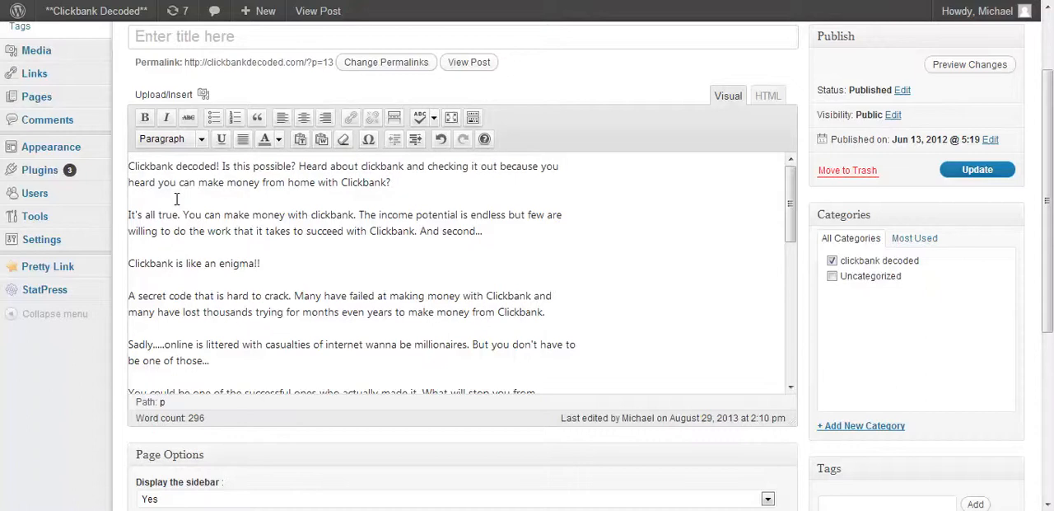
- Review the rest of the post's text along with its Categories, Tags, Featured Image and All in One SEO Pack settings
scroll(602, 281, down, 10)
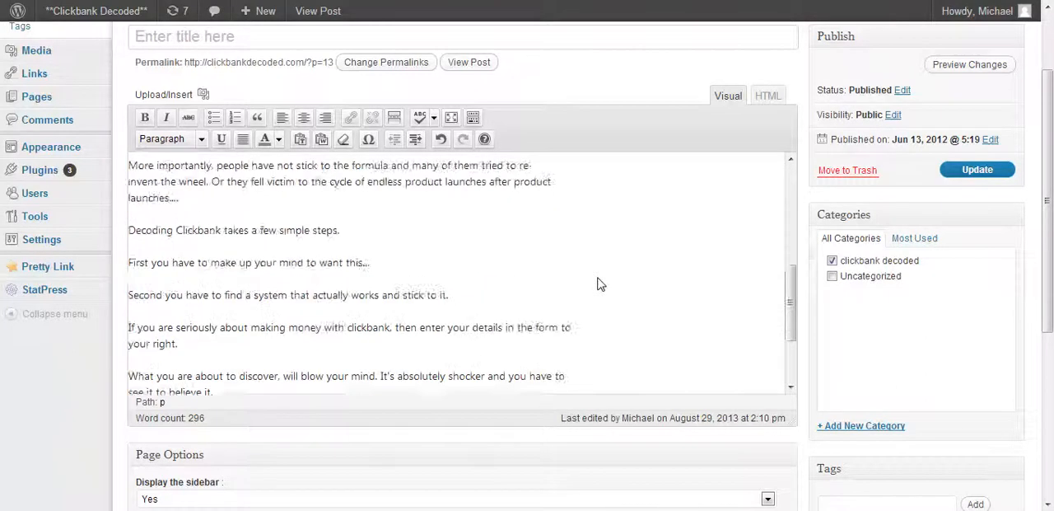
scroll(600, 283, up, 12)
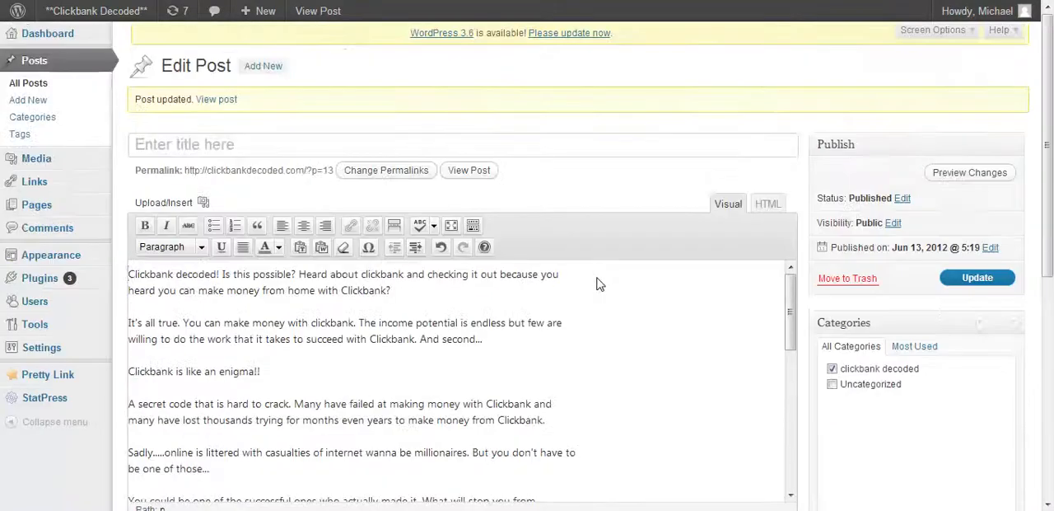
scroll(959, 311, down, 3)
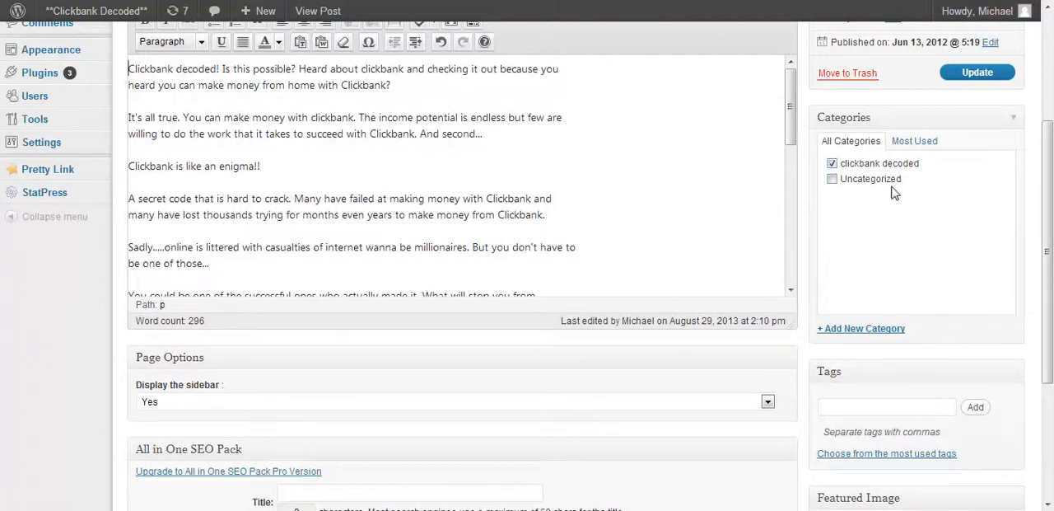
scroll(896, 194, down, 3)
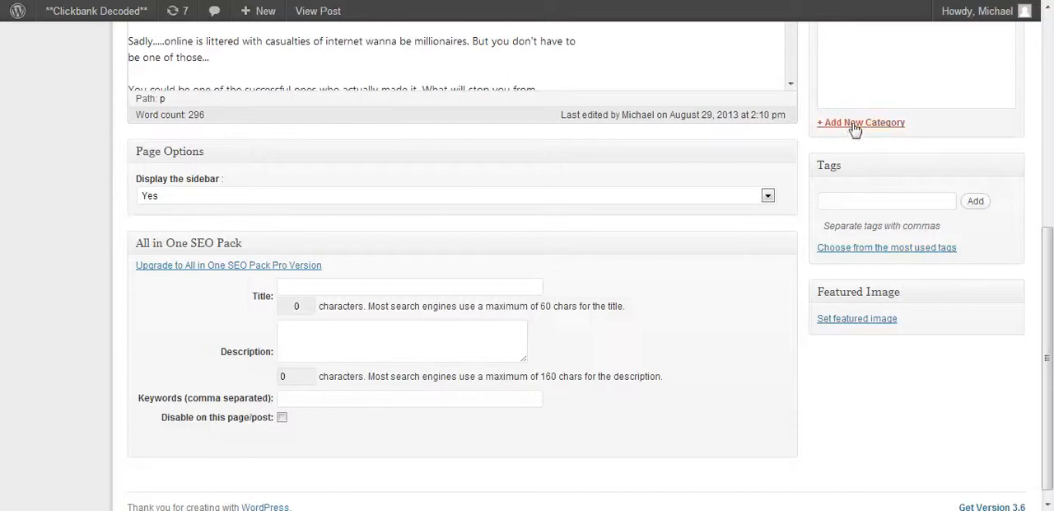
- Reveal the fields for adding a new category to the post and activate its tag entry field
scroll(895, 160, up, 1)
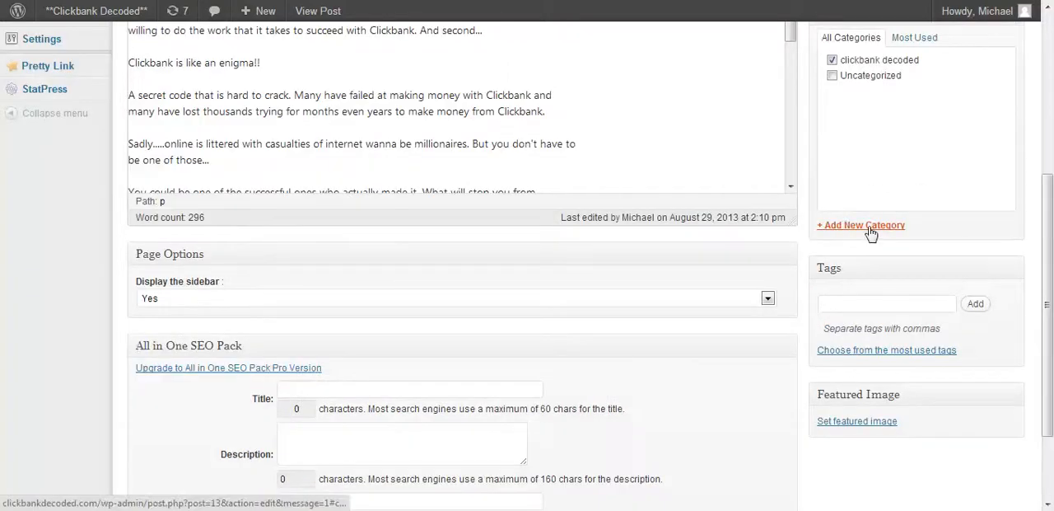
click(871, 233)
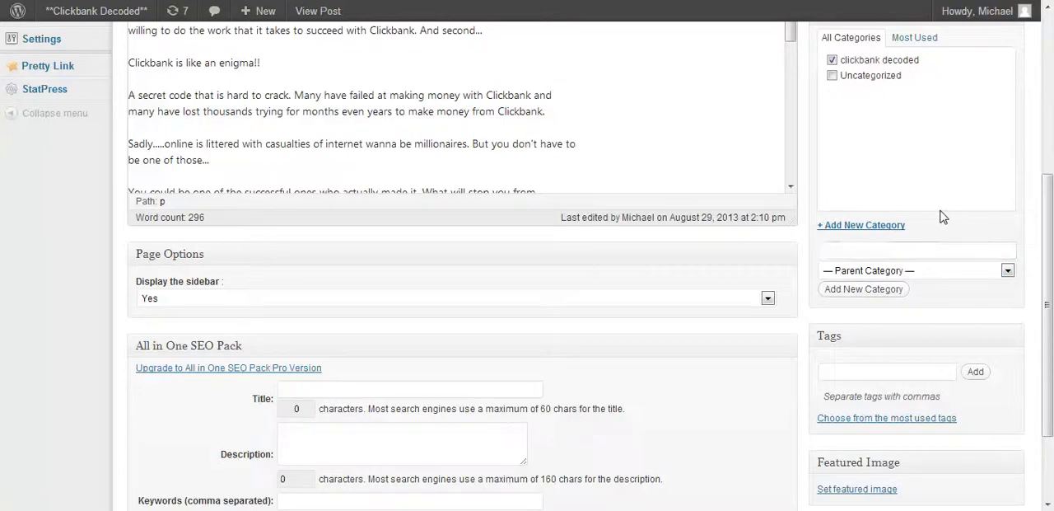
scroll(943, 216, down, 3)
scroll(941, 216, down, 1)
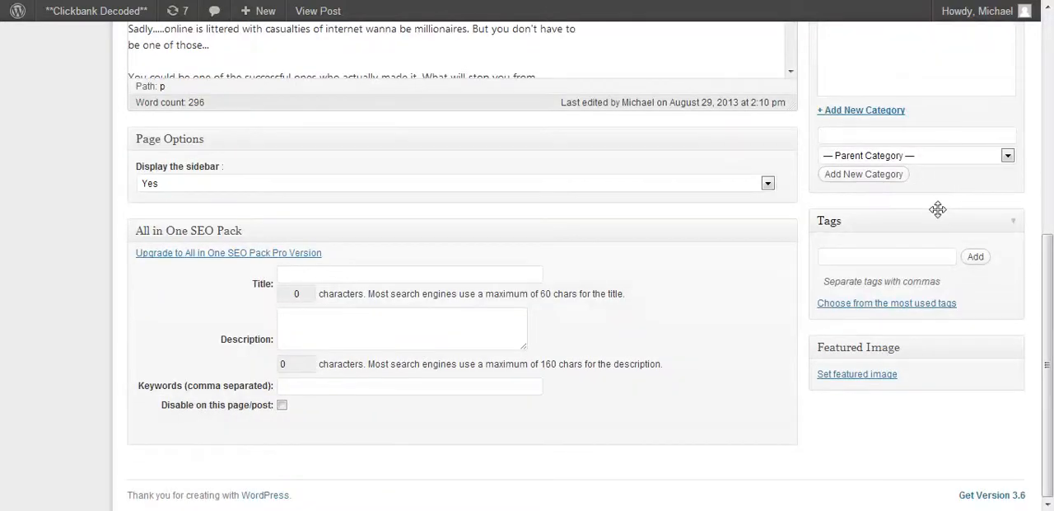
click(837, 251)
scroll(526, 435, up, 5)
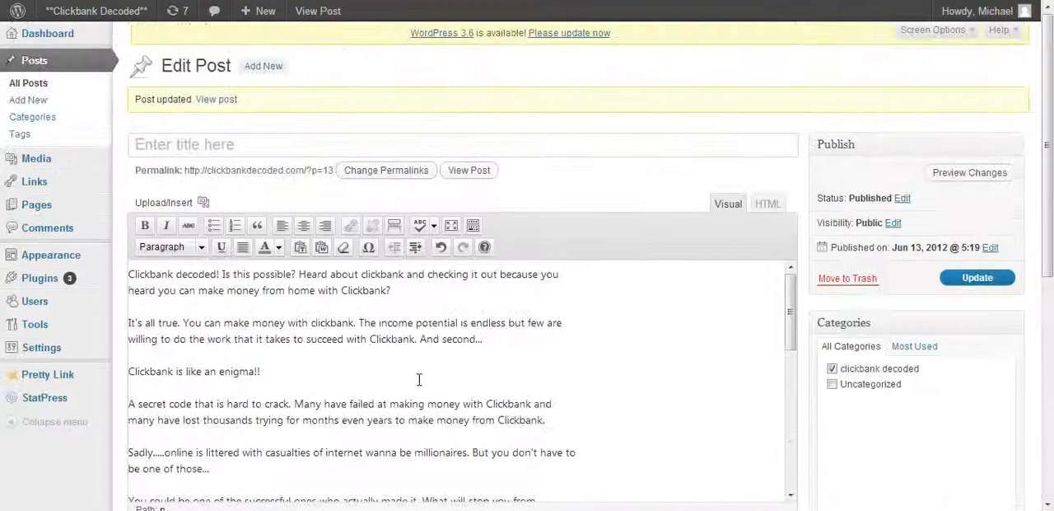
scroll(414, 378, down, 5)
scroll(413, 378, up, 5)
scroll(417, 374, down, 3)
scroll(417, 373, up, 3)
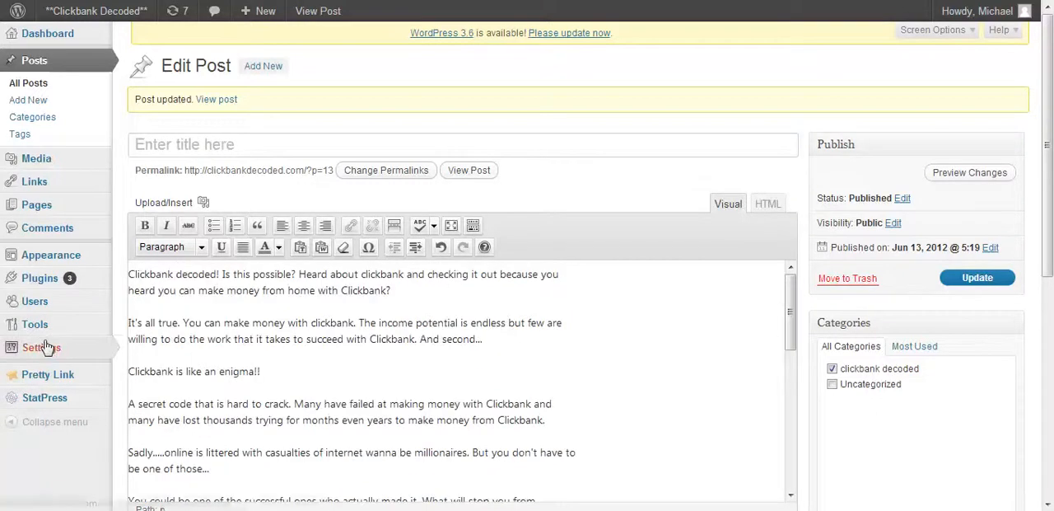
- Go to the page for adding new plugins and search for plugins by the term "xml"
mouse_move(47, 347)
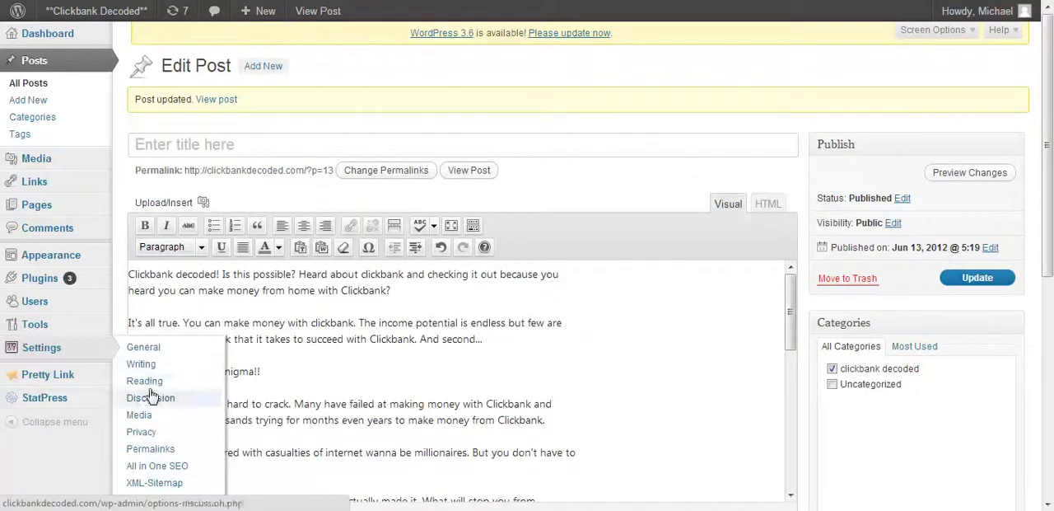
mouse_move(51, 282)
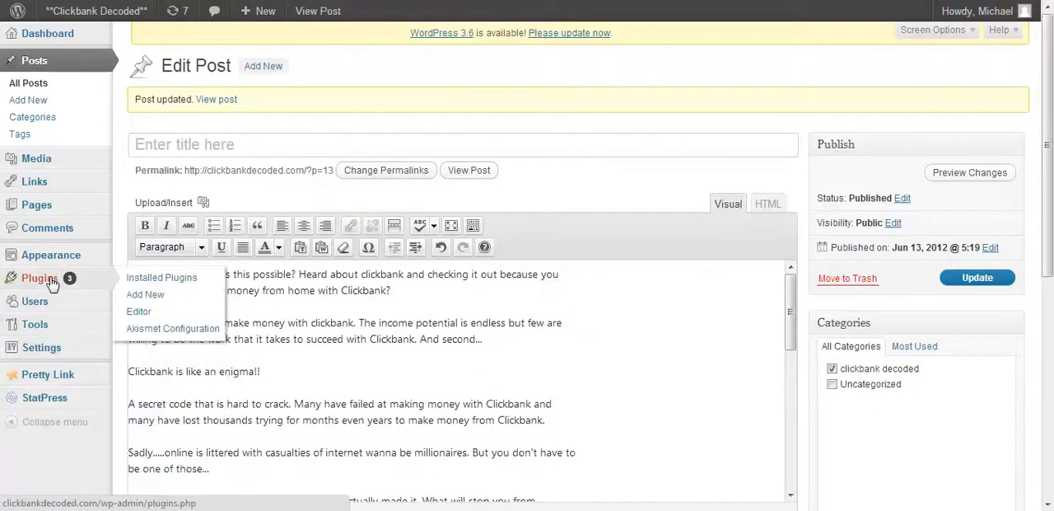
click(150, 300)
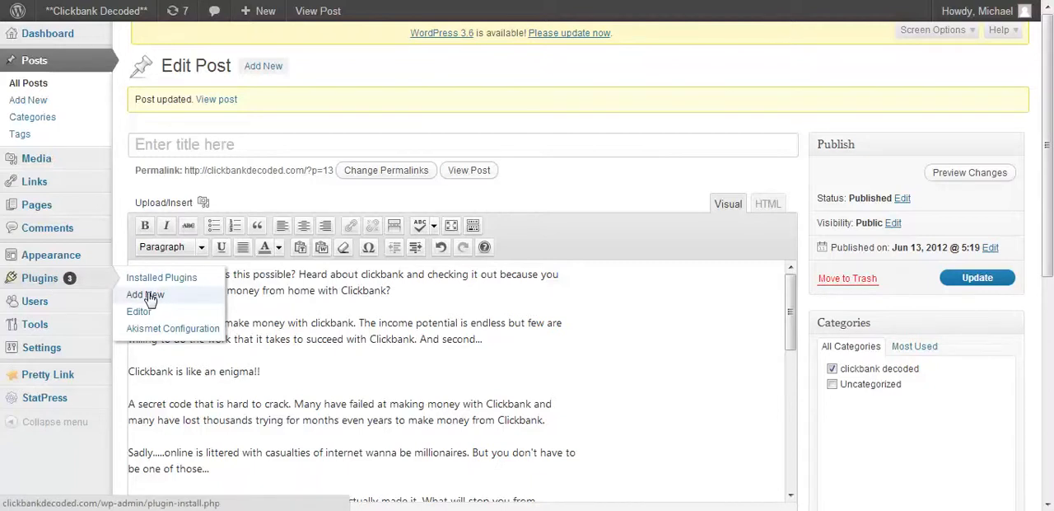
click(204, 199)
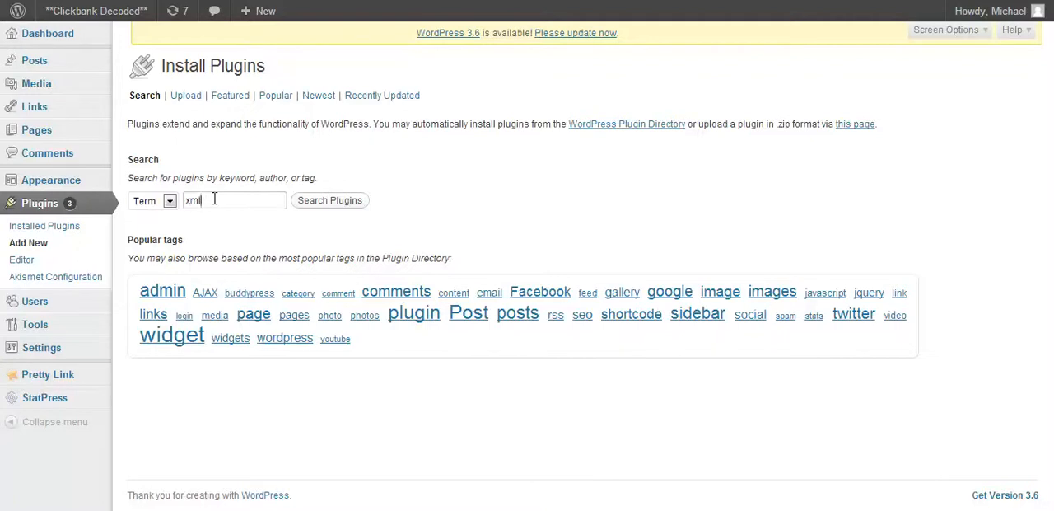
click(306, 200)
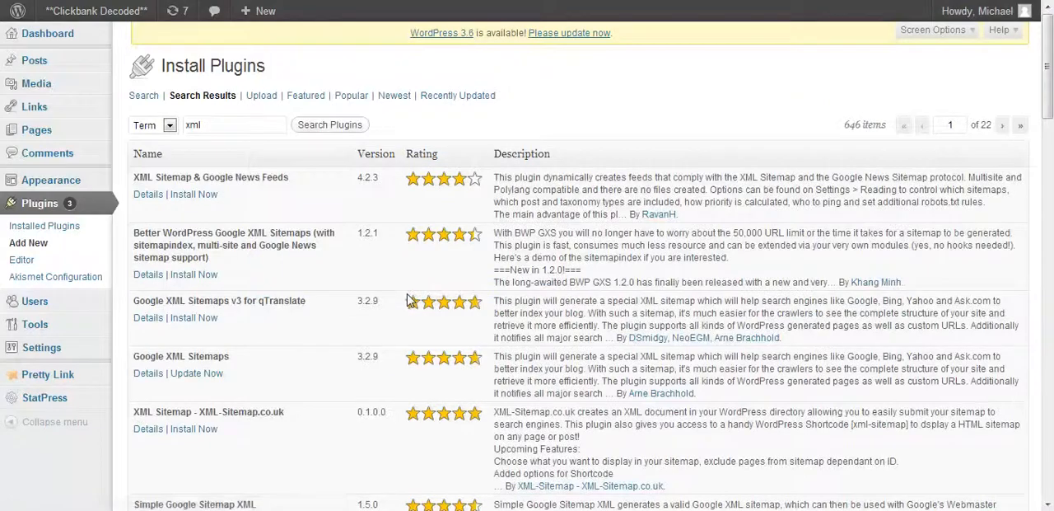
- Examine the XML plugin search results, comparing the sitemap plugins' names, versions, ratings, descriptions and install options
scroll(410, 301, down, 5)
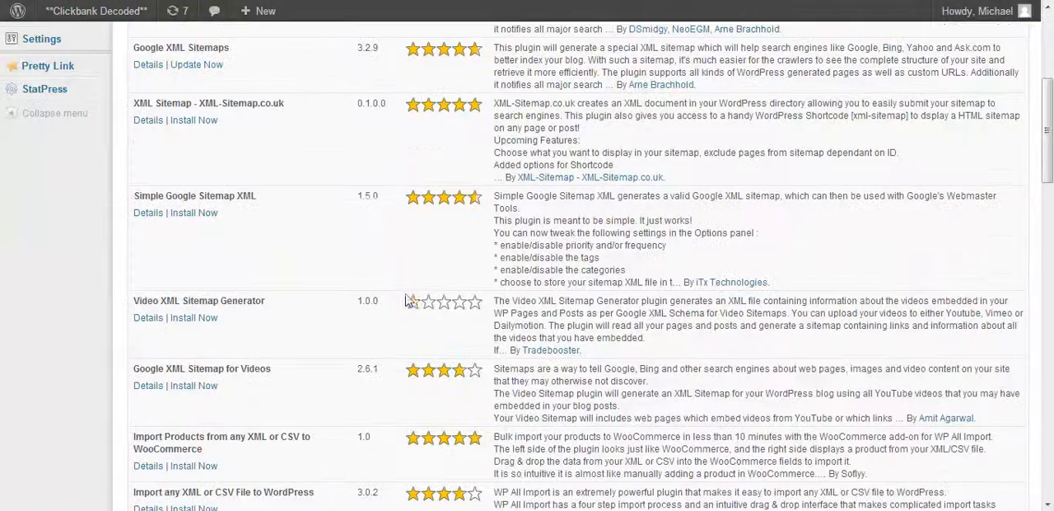
scroll(212, 366, down, 2)
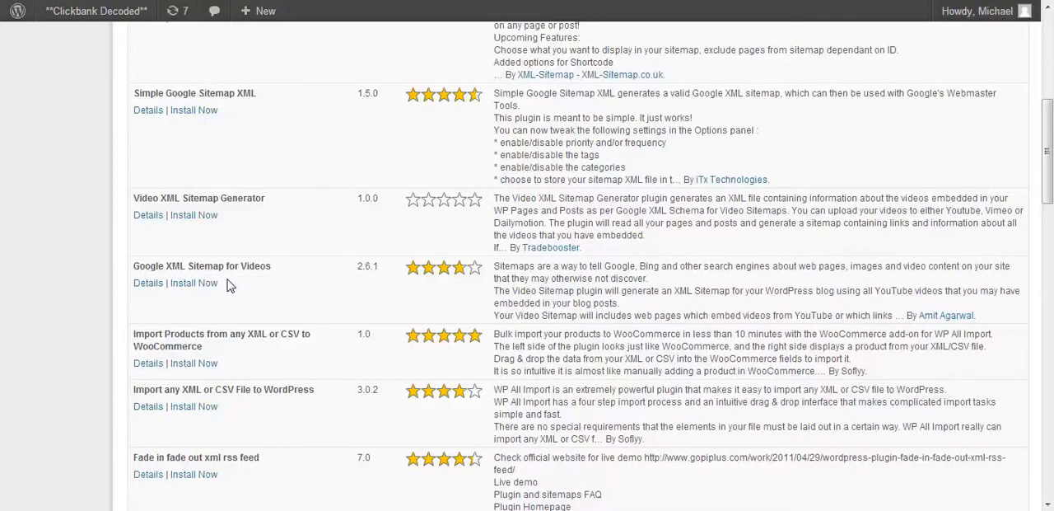
scroll(229, 285, down, 4)
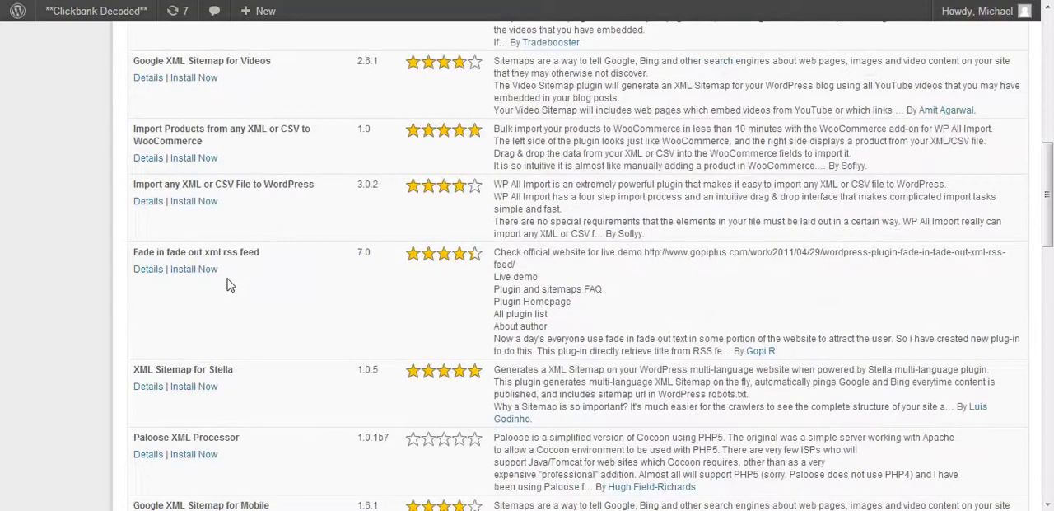
scroll(229, 285, down, 2)
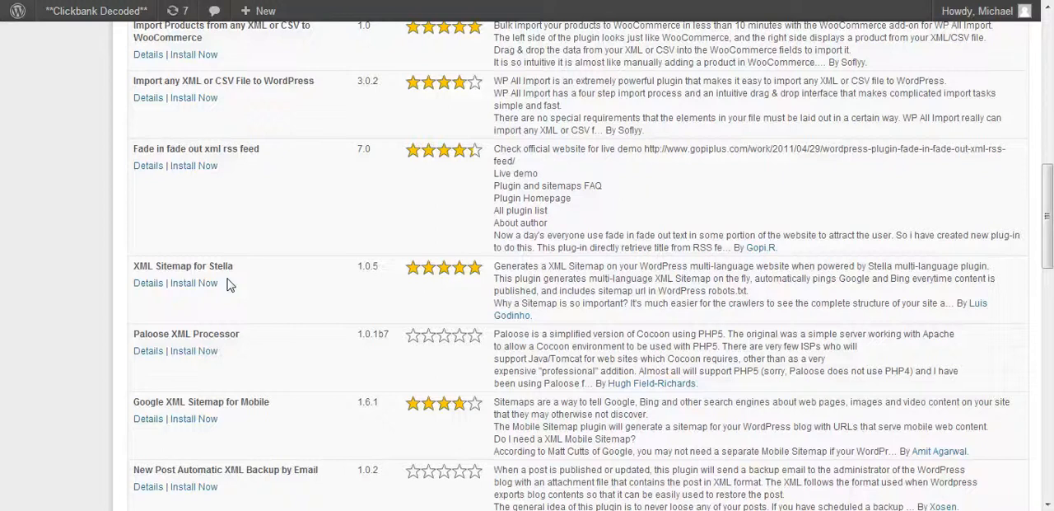
scroll(229, 285, down, 2)
scroll(229, 285, up, 4)
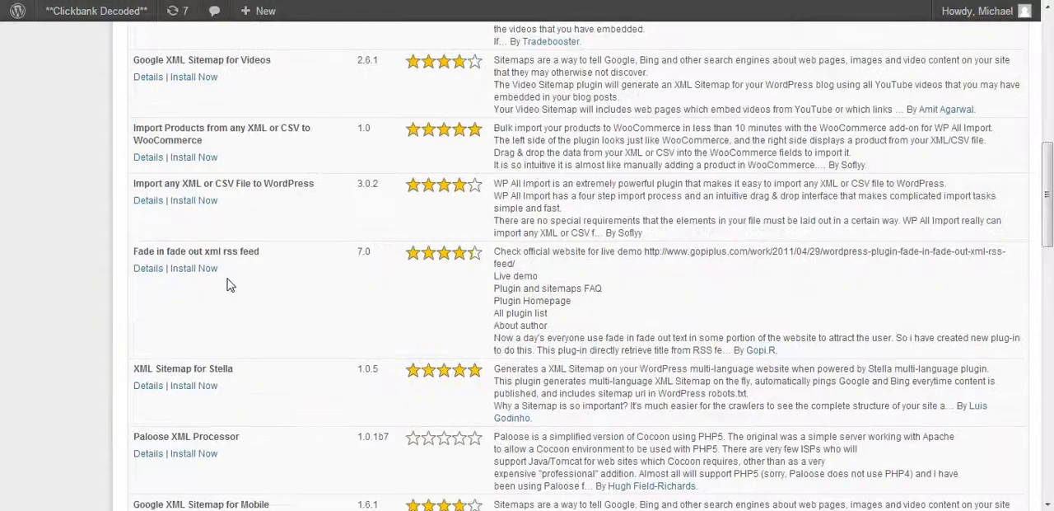
scroll(229, 285, up, 12)
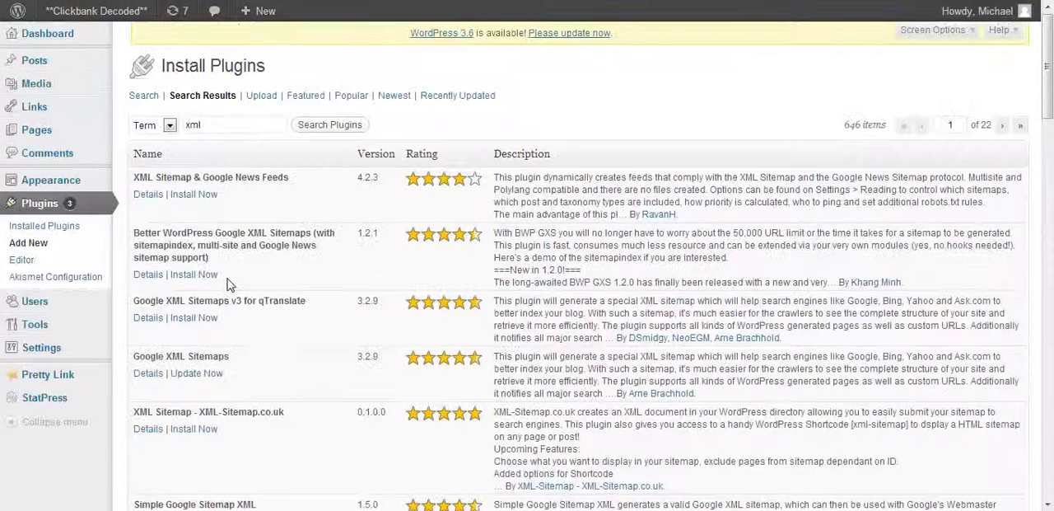
scroll(229, 285, down, 4)
scroll(229, 293, down, 2)
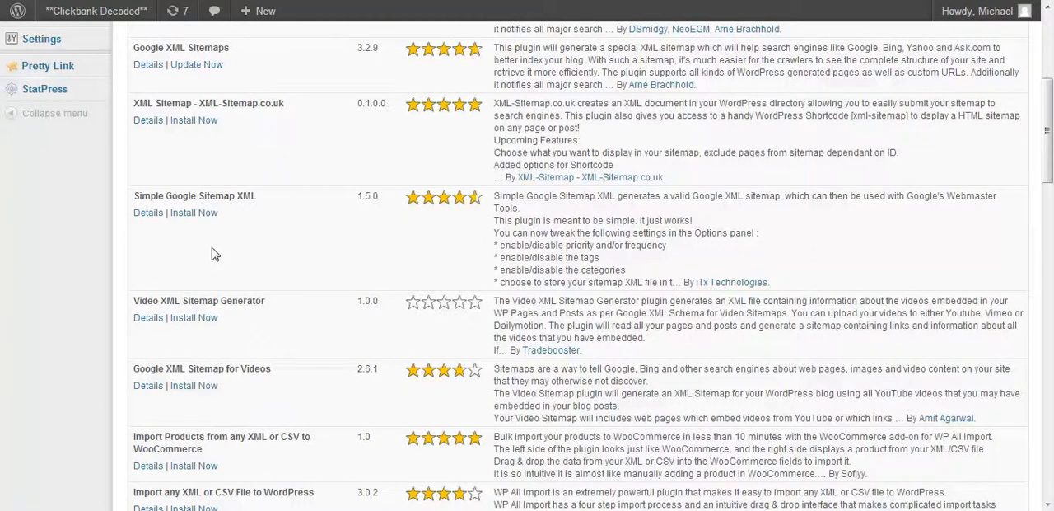
scroll(211, 247, up, 4)
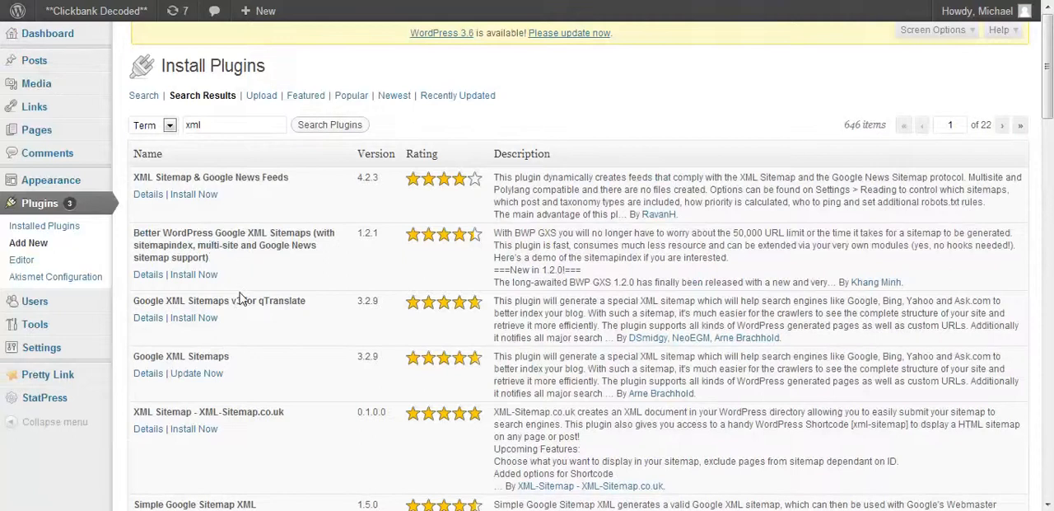
scroll(244, 293, down, 3)
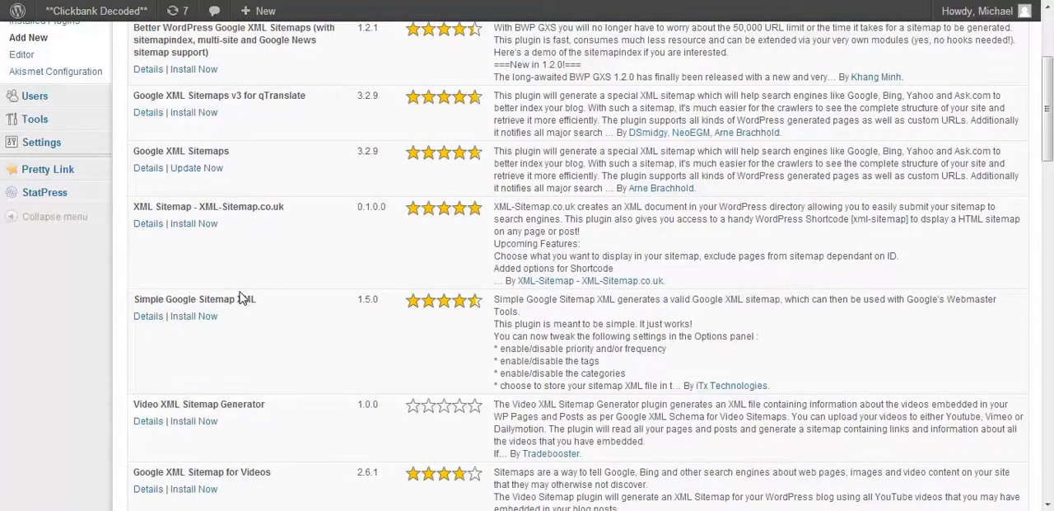
scroll(243, 297, up, 3)
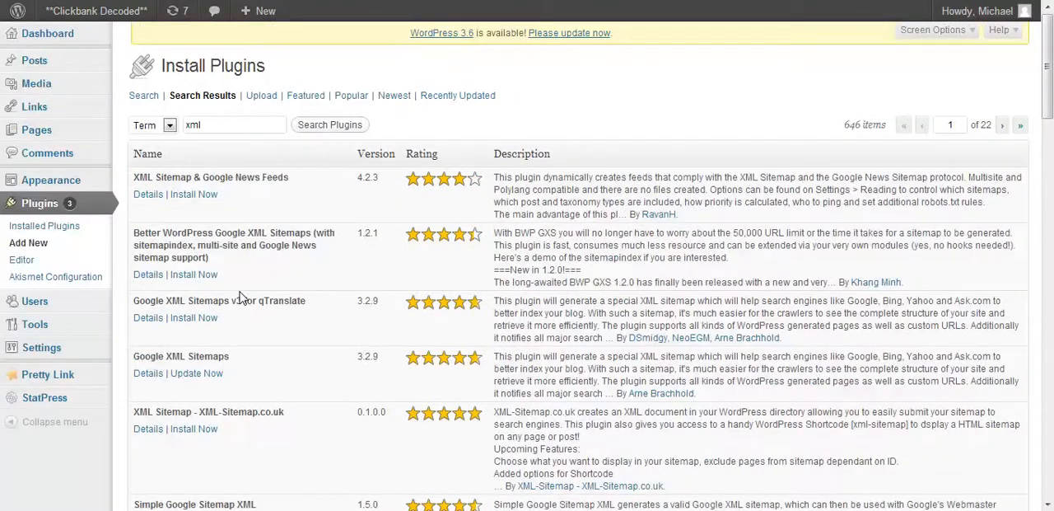
- Return to the Dashboard home page and look over its welcome, Right Now and QuickPress sections
mouse_move(43, 37)
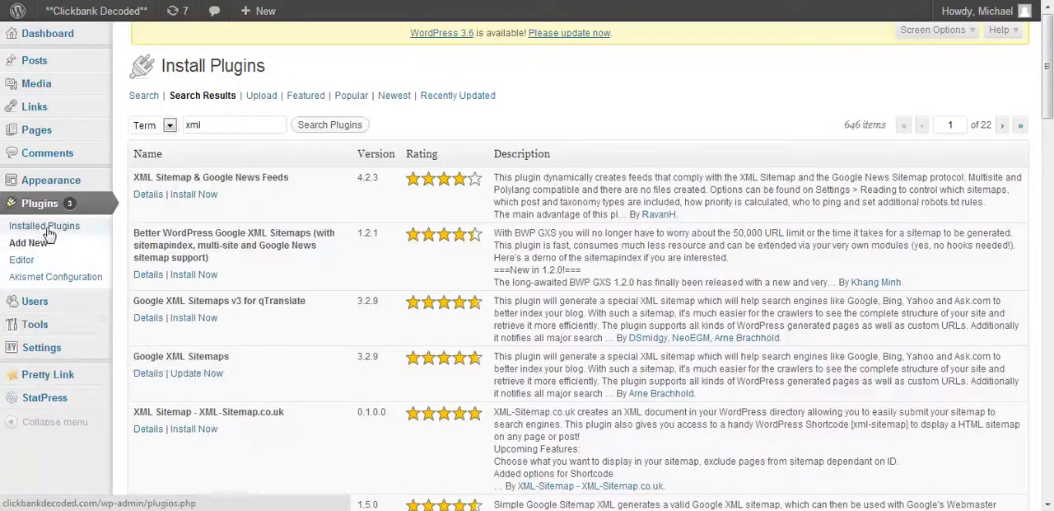
mouse_move(60, 355)
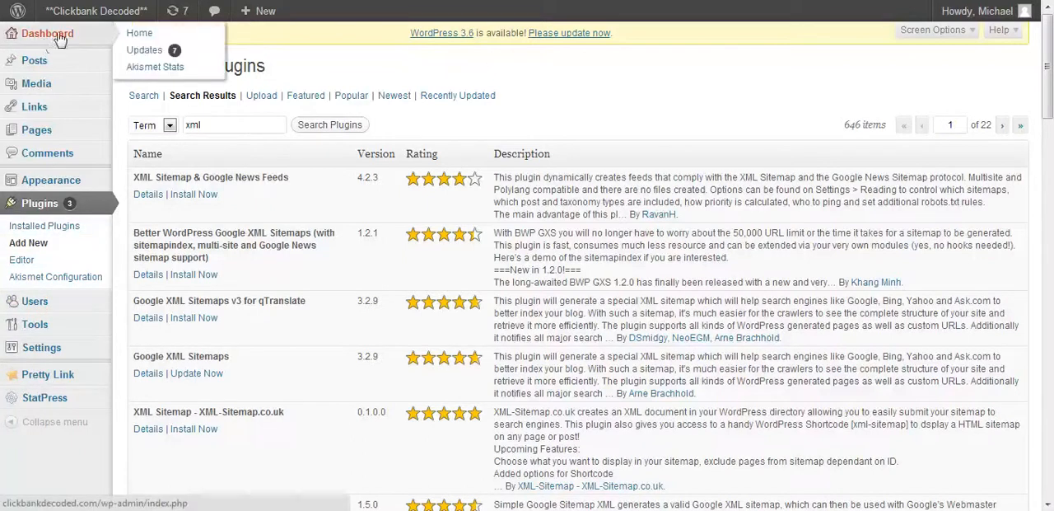
click(138, 33)
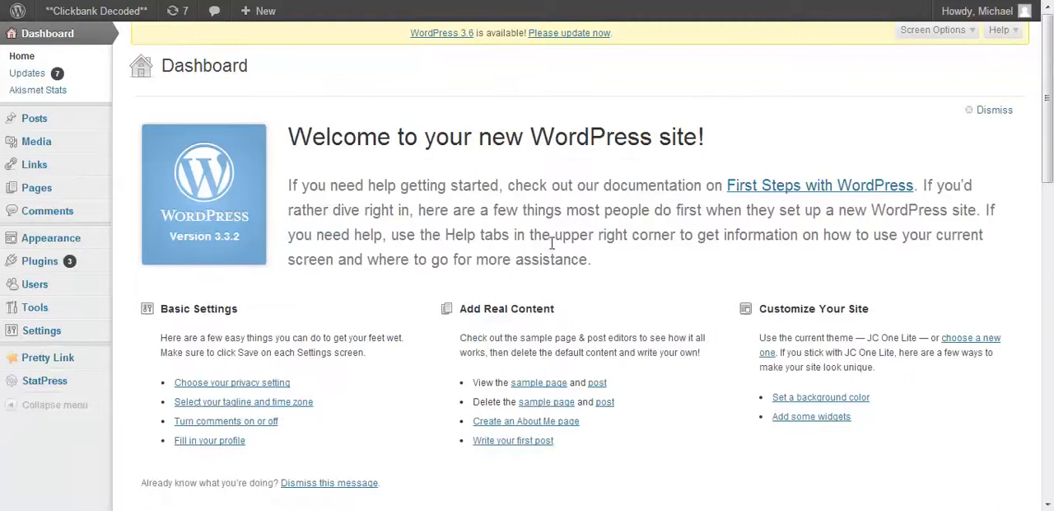
scroll(551, 243, down, 5)
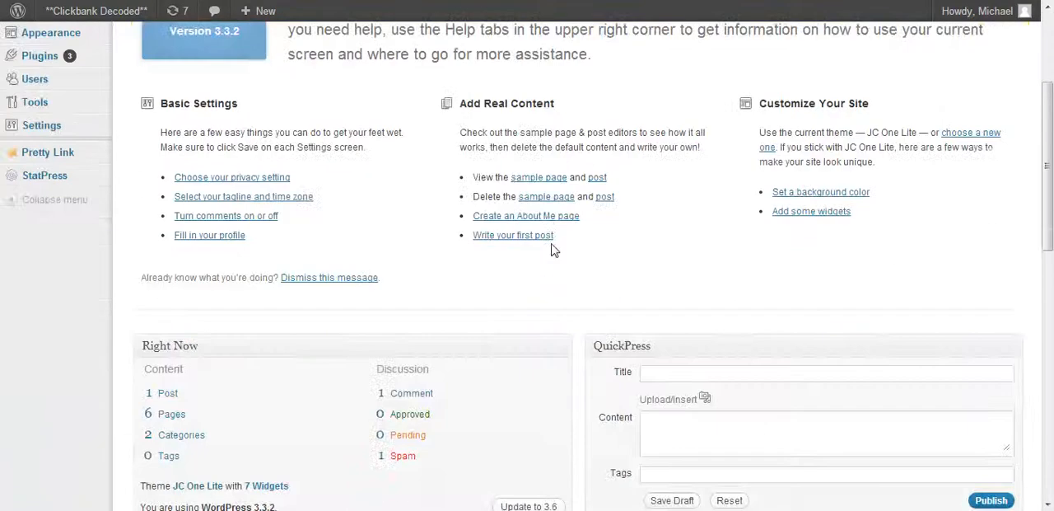